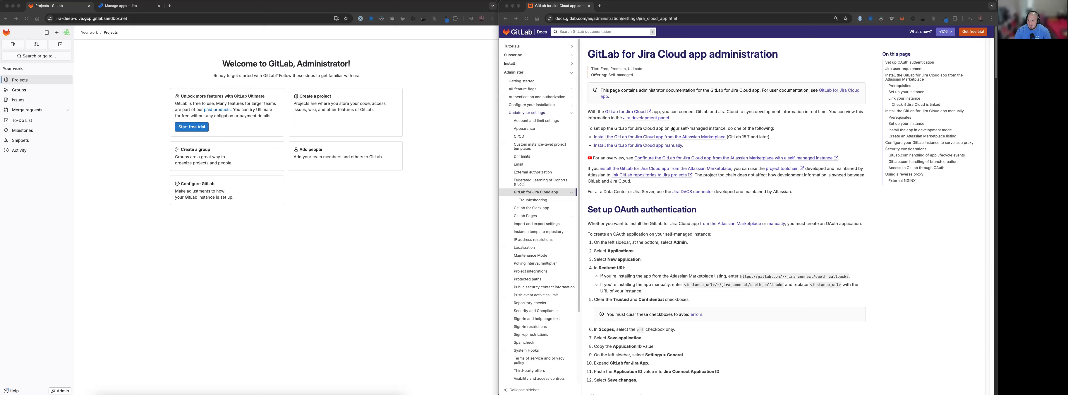
- Review the installation options for a self-managed instance and open the documentation section on installing the GitLab for Jira Cloud app manually
left_click(682, 130)
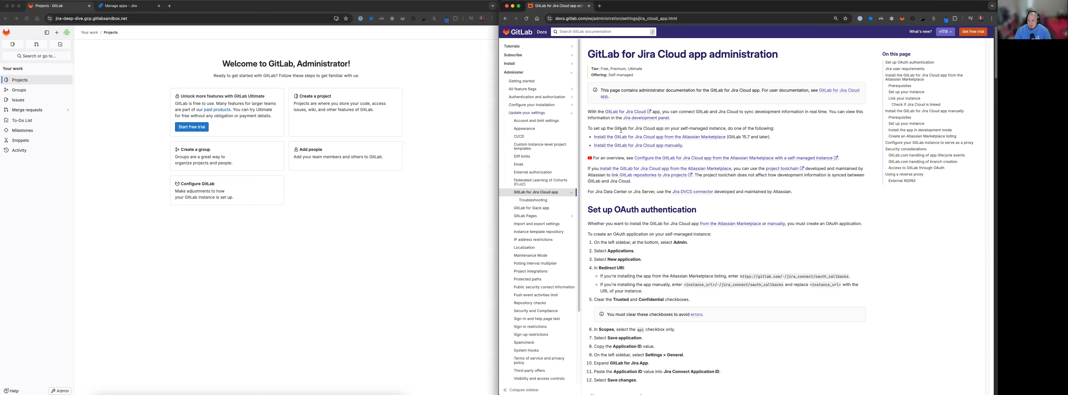
left_click_drag(616, 129, 725, 129)
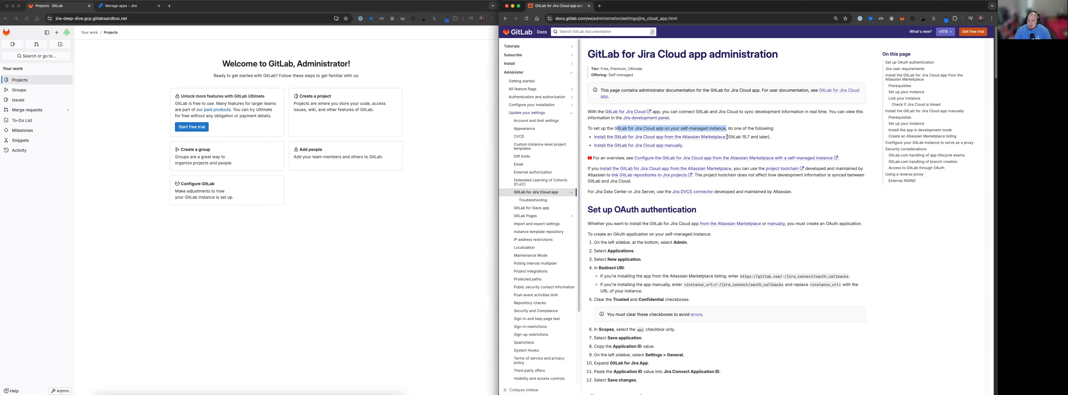
left_click(694, 150)
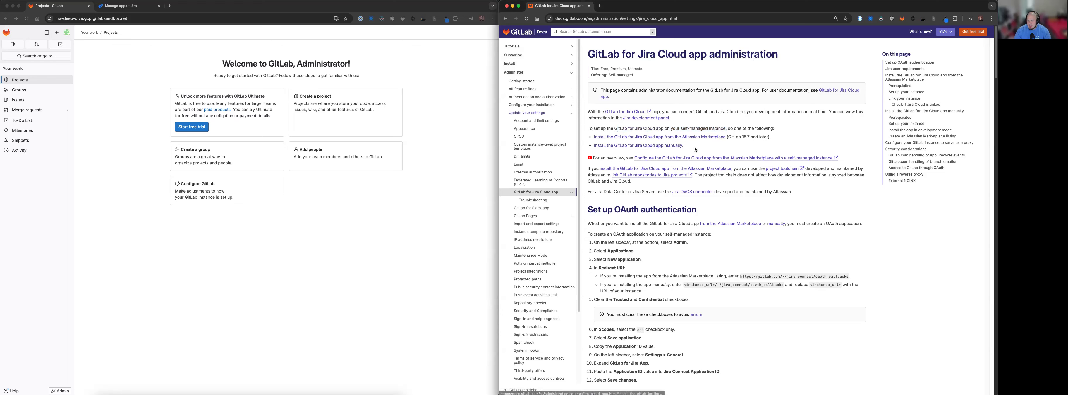
left_click(670, 147)
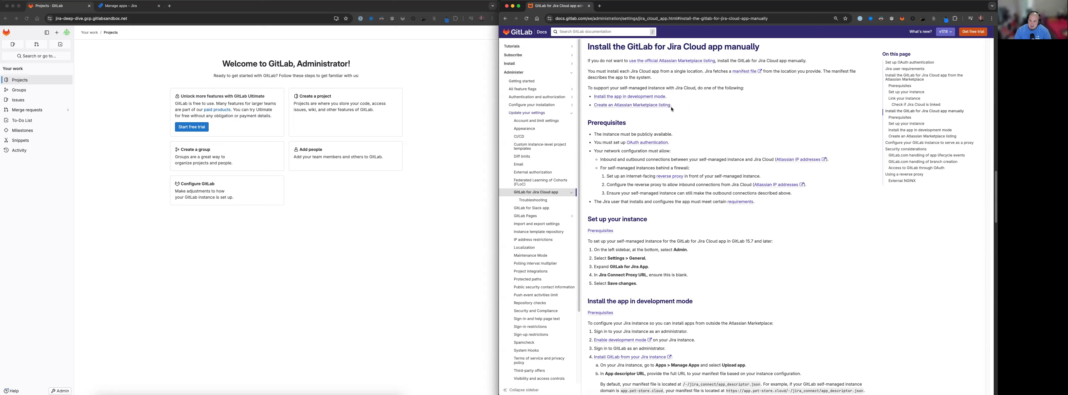
- Examine the manual installation prerequisites against the instance's URL, and open the linked OAuth authentication instructions
left_click_drag(677, 96, 592, 97)
left_click(712, 123)
left_click_drag(596, 133, 675, 137)
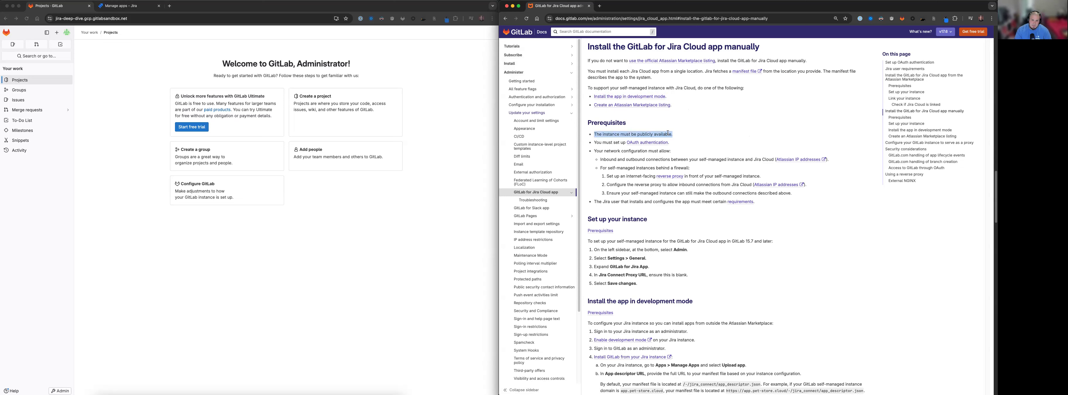
left_click(104, 18)
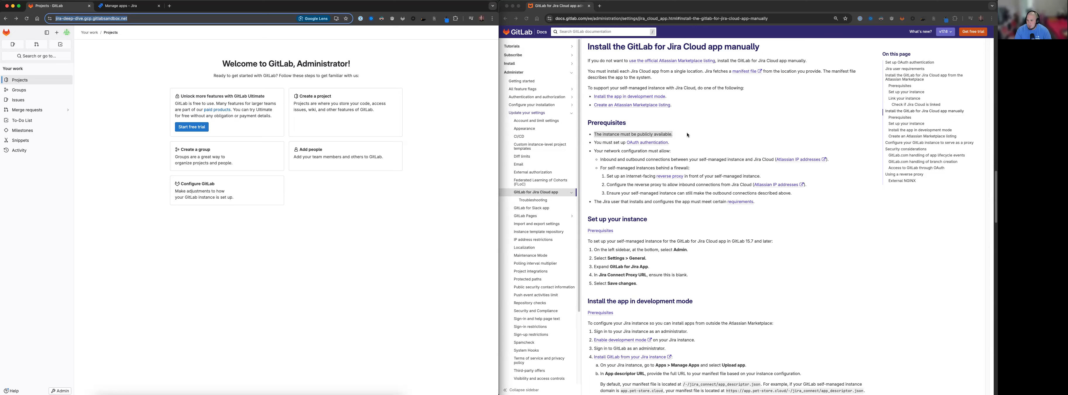
left_click(662, 134)
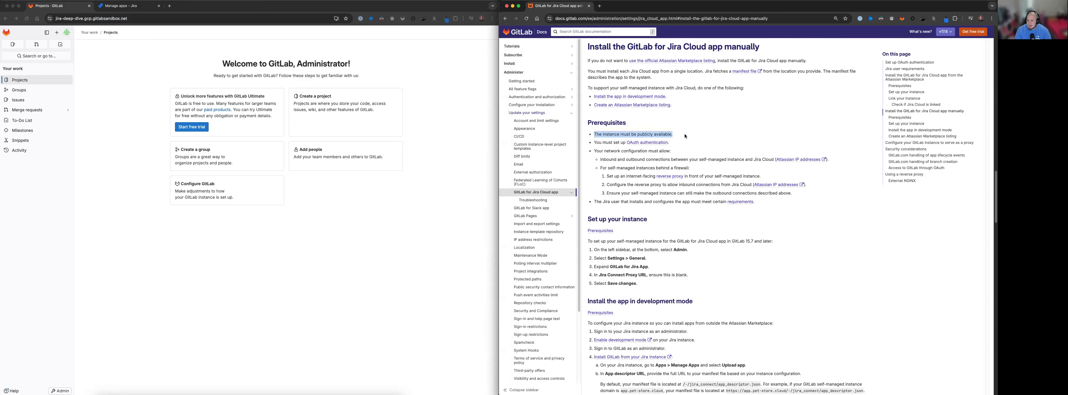
left_click(595, 143)
left_click_drag(596, 142, 617, 143)
left_click(614, 144)
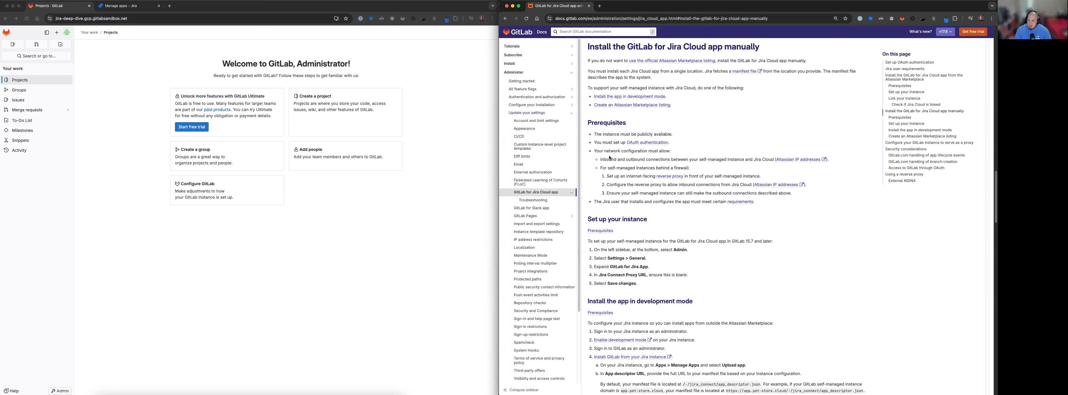
left_click(665, 143)
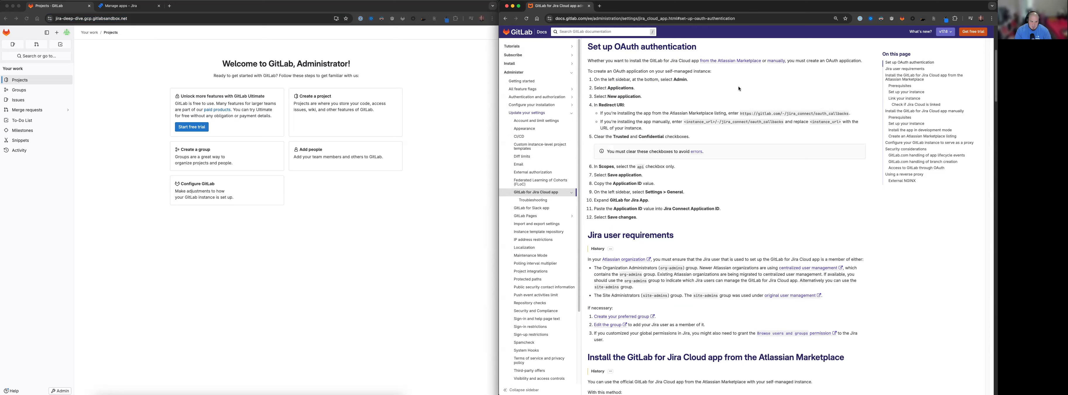
- Open the form for adding a new instance-wide OAuth application in the GitLab Admin area
left_click(69, 322)
key("super+l")
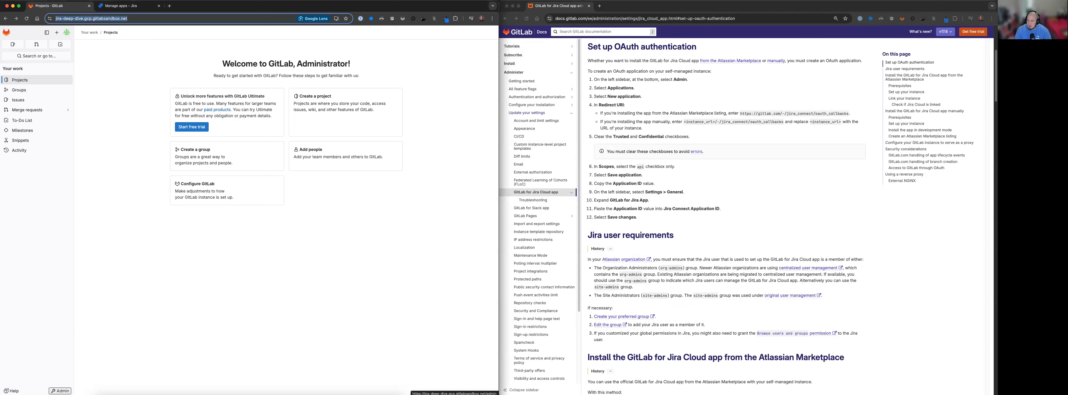
left_click(59, 390)
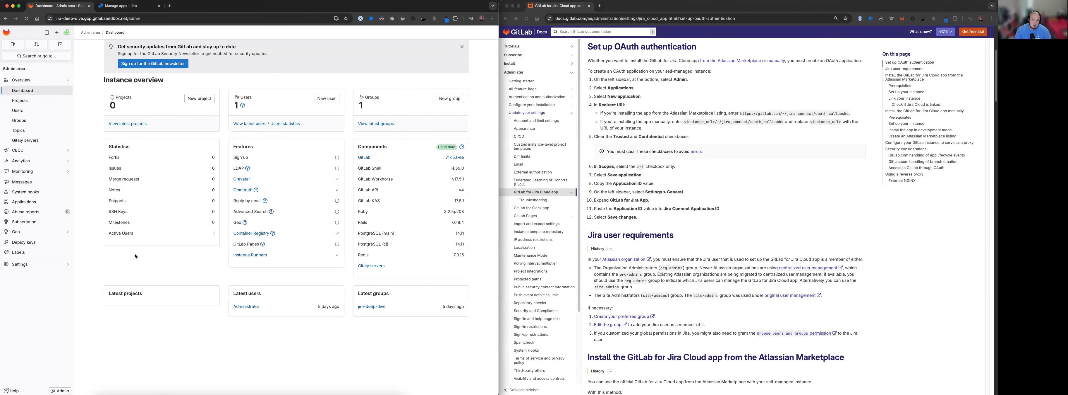
left_click(45, 201)
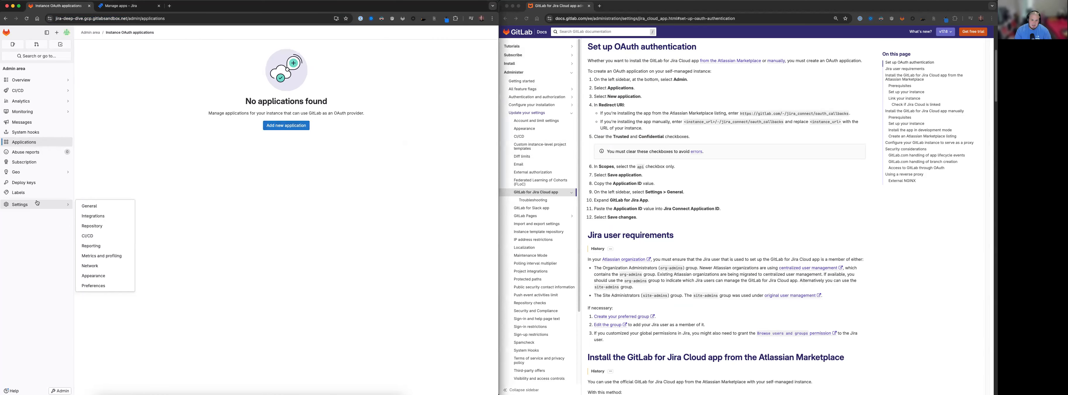
left_click(280, 130)
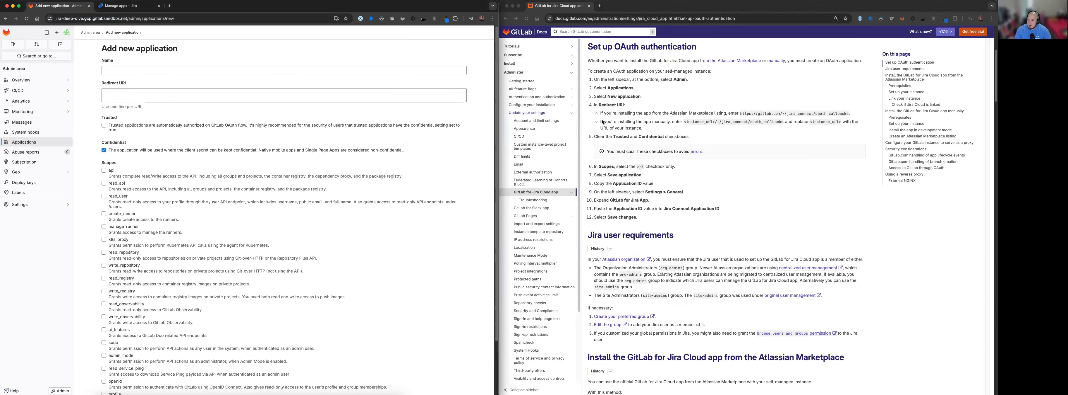
- Copy the redirect URI pattern for manual app installation, <instance_url>/-/jira_connect/oauth_callbacks, from the OAuth instructions
left_click(598, 105)
left_click_drag(597, 104, 629, 106)
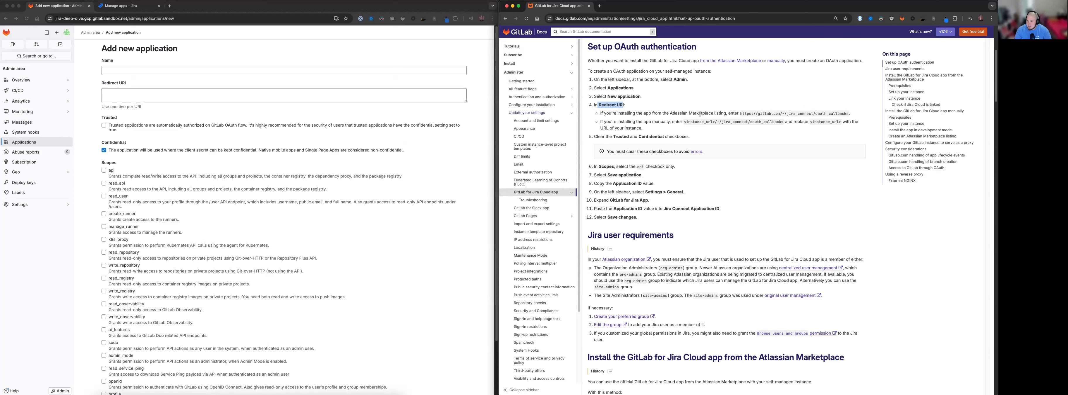
left_click(689, 117)
left_click_drag(600, 121, 679, 123)
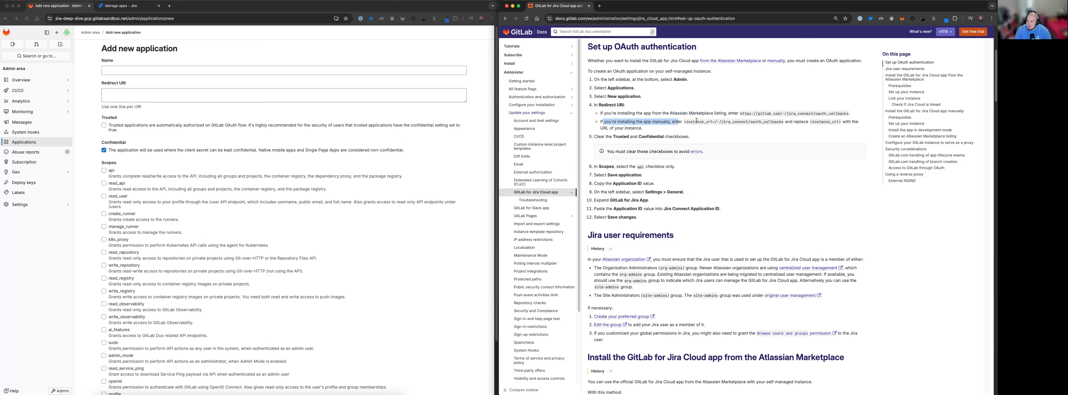
left_click(687, 120)
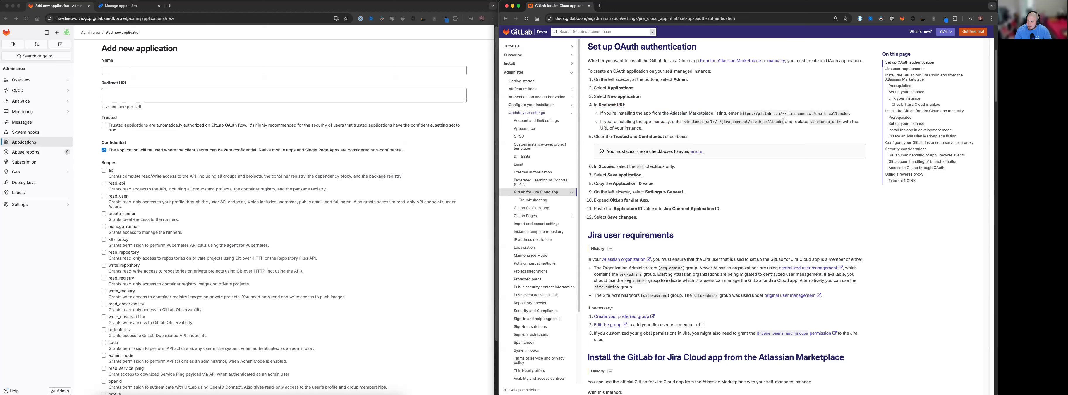
left_click_drag(783, 122, 685, 124)
key("super+c")
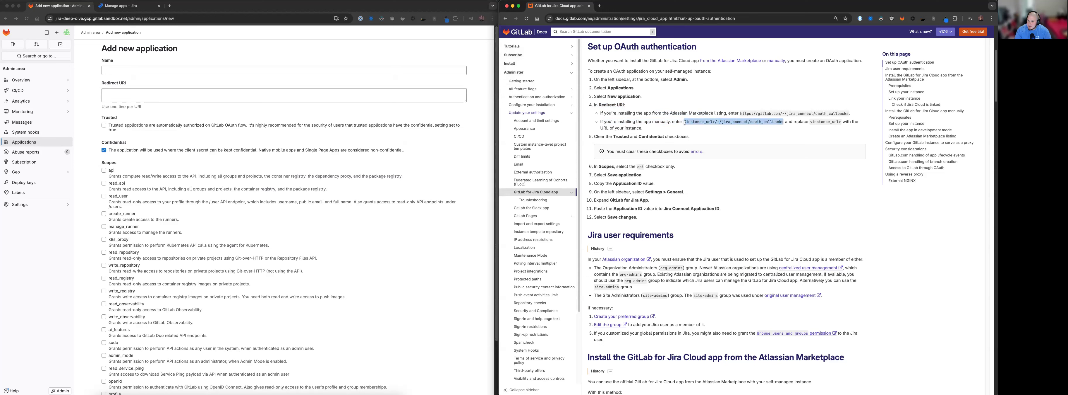
left_click(163, 91)
key("super+v")
left_click(133, 18)
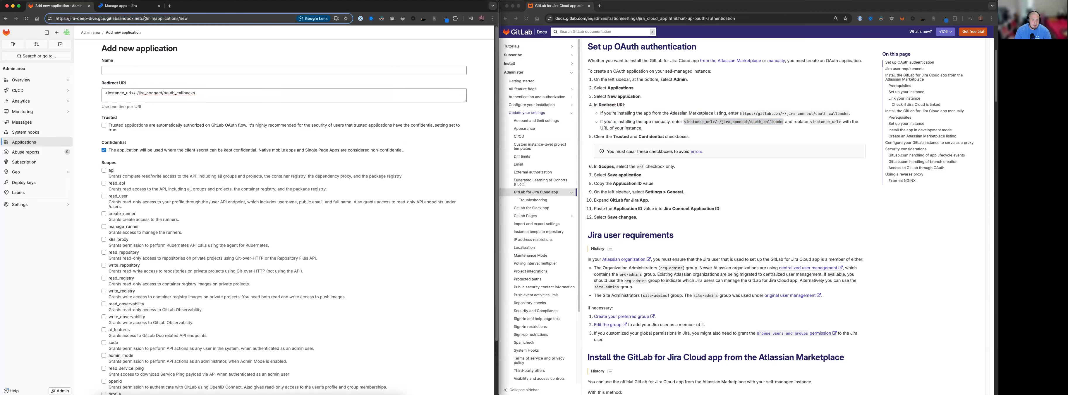
left_click(136, 92)
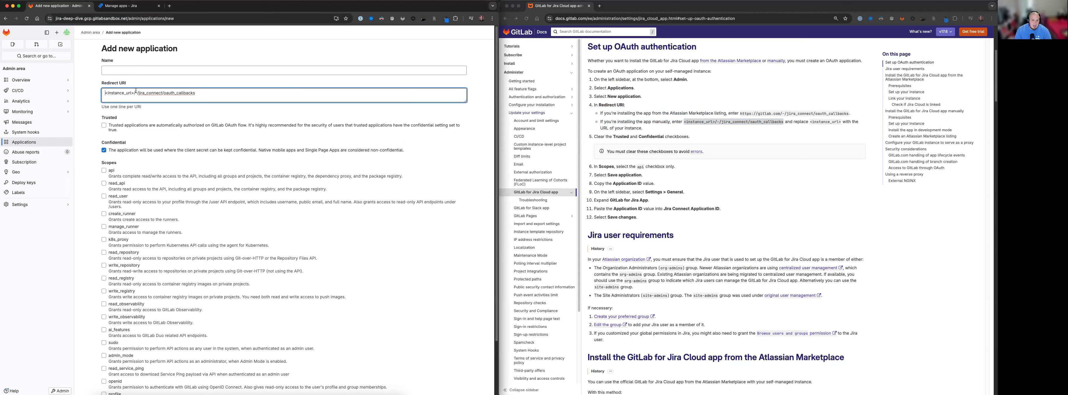
left_click_drag(134, 93, 66, 91)
type("https://jira-deep-dive.gcp.gitlabsandbox.net/")
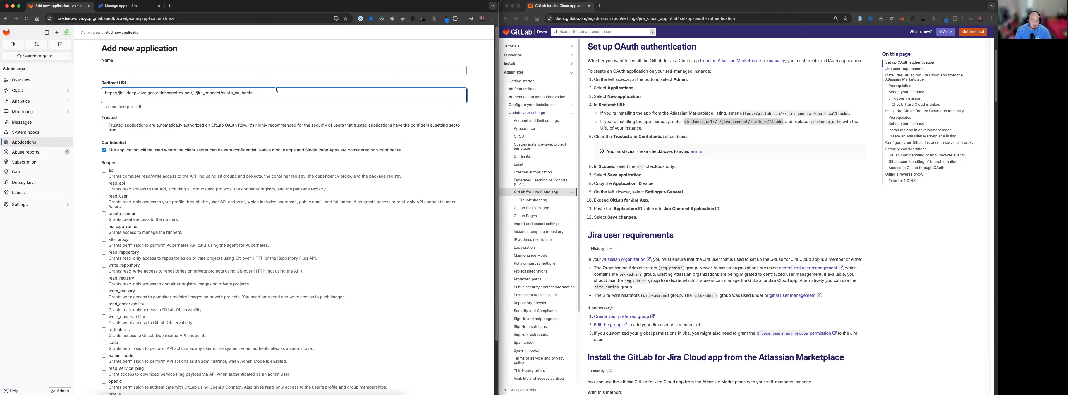
key("BackSpace")
- Make the application non-confidential with only the api scope, name it "GitLab for Jira Cloud app", and save it
left_click(104, 149)
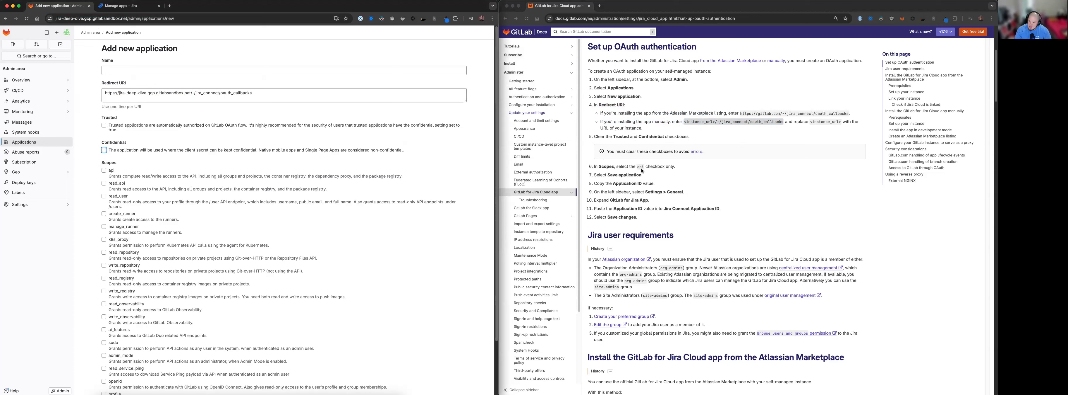
left_click(104, 170)
left_click(150, 71)
type("GitLabfor Jira Cloud app")
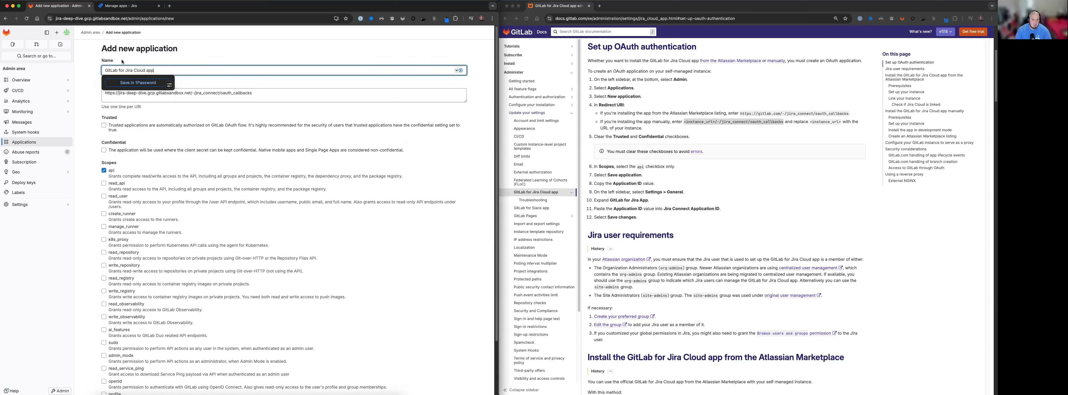
scroll(233, 216, "down", 3)
left_click(126, 363)
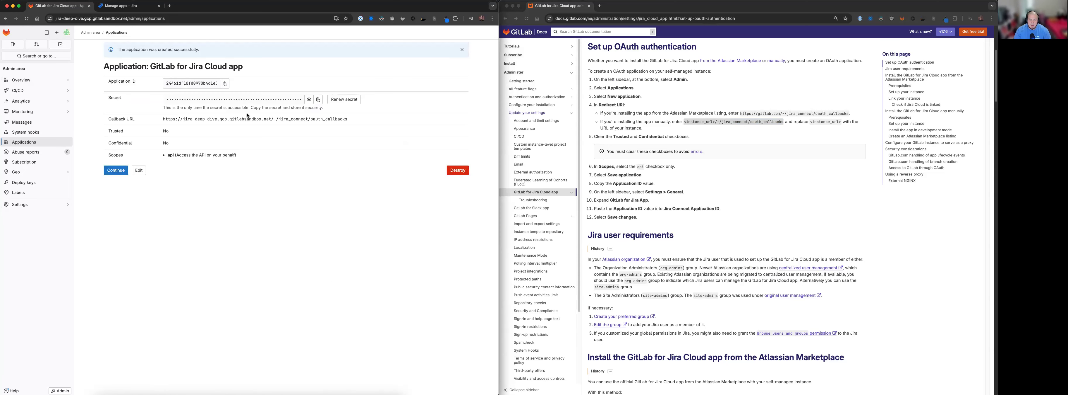
- Copy the Application ID of the GitLab for Jira Cloud app application, as the OAuth instructions require
left_click(602, 182)
left_click_drag(602, 183, 643, 183)
left_click(225, 83)
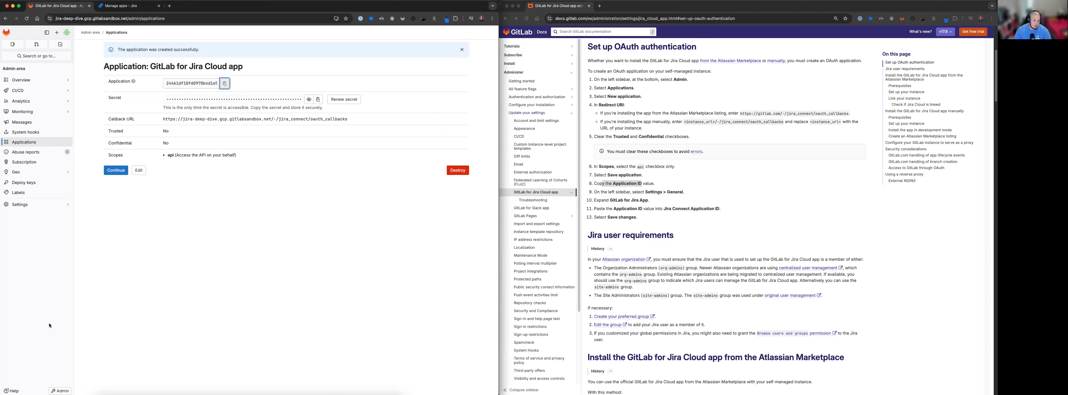
- Paste the copied ID as the Jira Connect Application ID in the general GitLab for Jira App settings and save
left_click(104, 206)
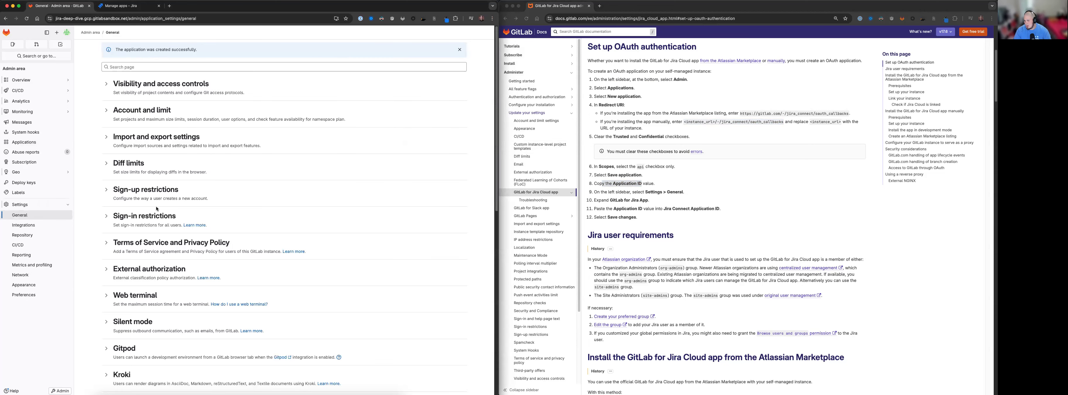
scroll(304, 283, "down", 15)
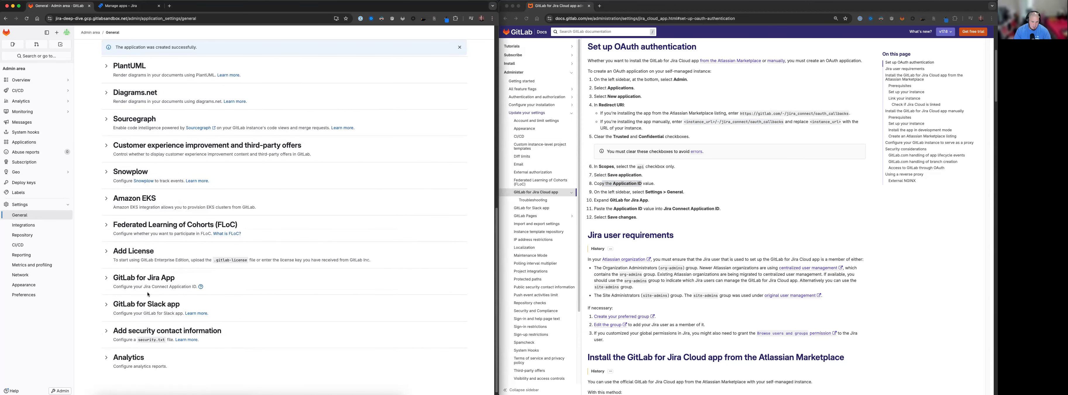
left_click(103, 278)
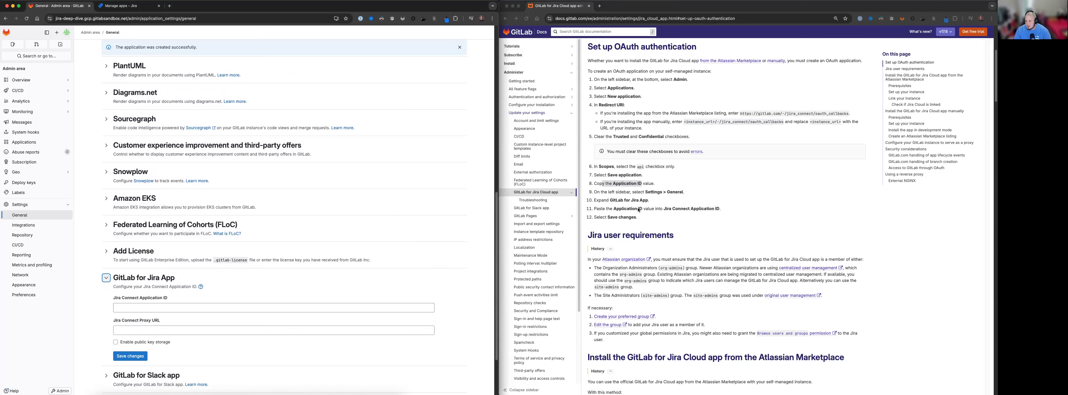
left_click(167, 308)
key("super+v")
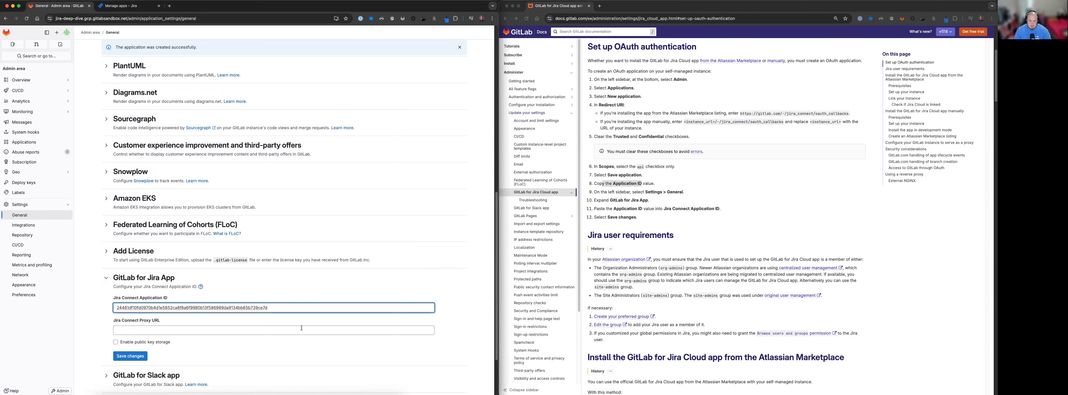
left_click(130, 355)
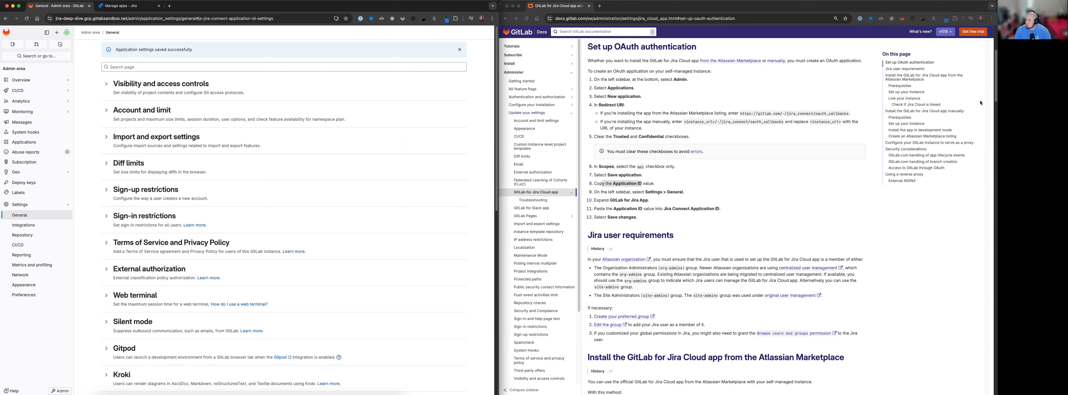
- Examine the manual installation prerequisites for network configuration, instances behind a firewall, and the Jira user who installs the app
left_click(910, 111)
left_click(902, 118)
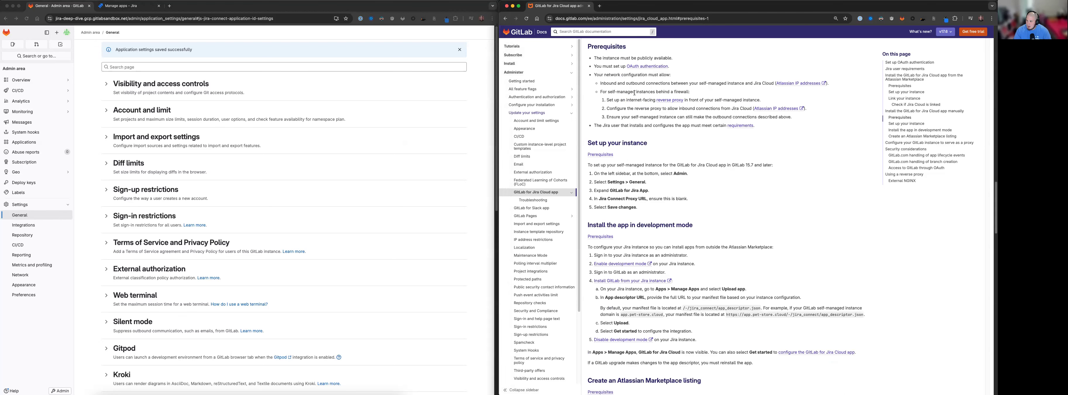
left_click_drag(598, 76, 648, 76)
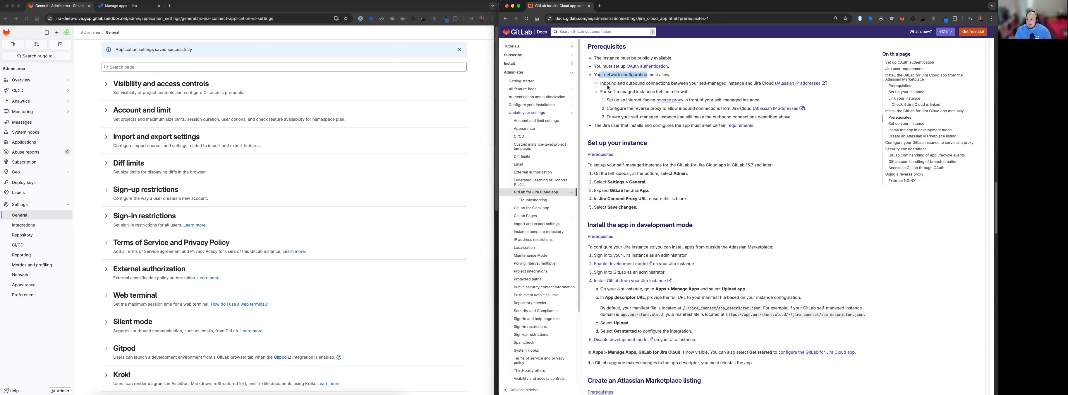
left_click_drag(603, 83, 772, 85)
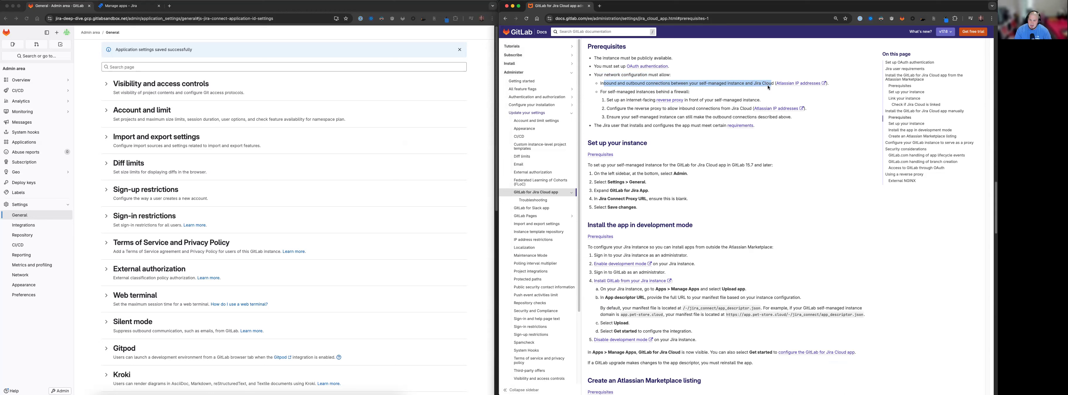
left_click(749, 84)
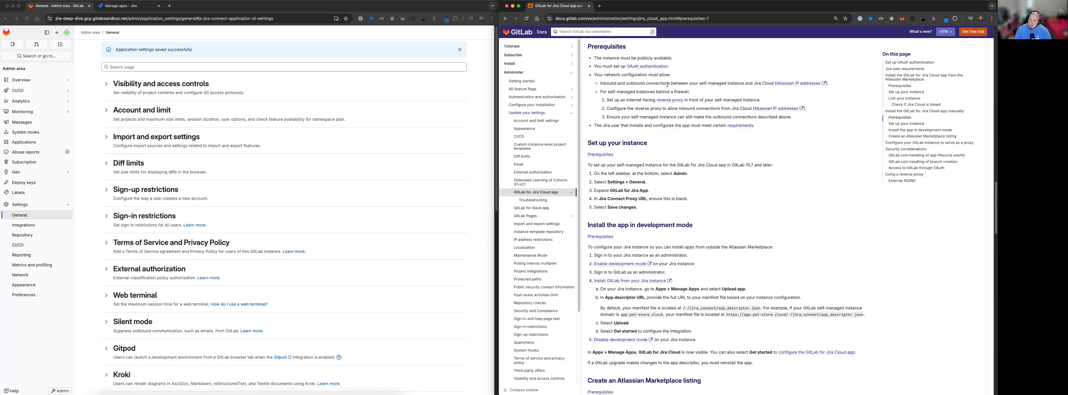
left_click_drag(634, 91, 681, 92)
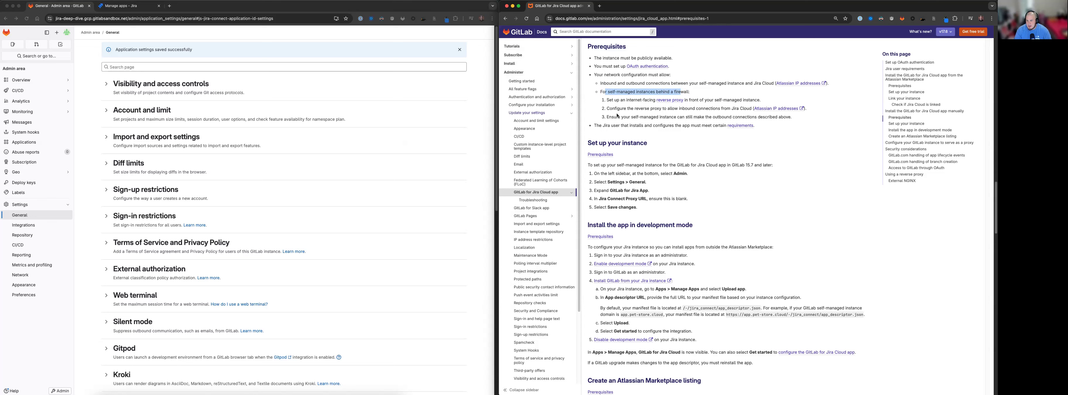
left_click(594, 125)
left_click_drag(594, 125, 703, 127)
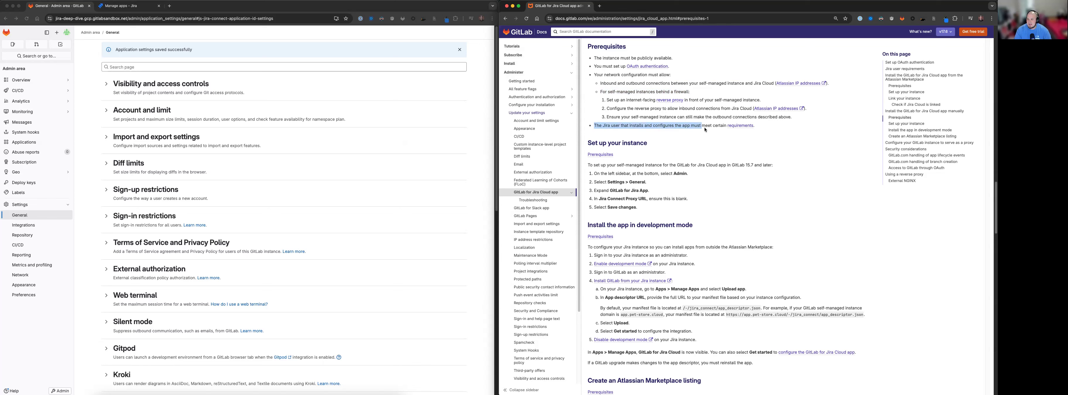
- Open the Jira user requirements and examine the org-admins and site-admins group memberships they ask for
left_click(739, 125)
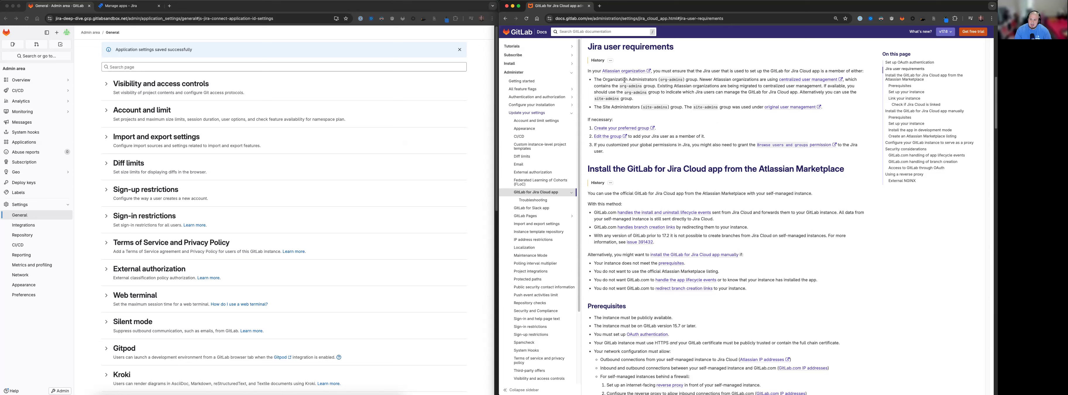
left_click_drag(589, 70, 865, 72)
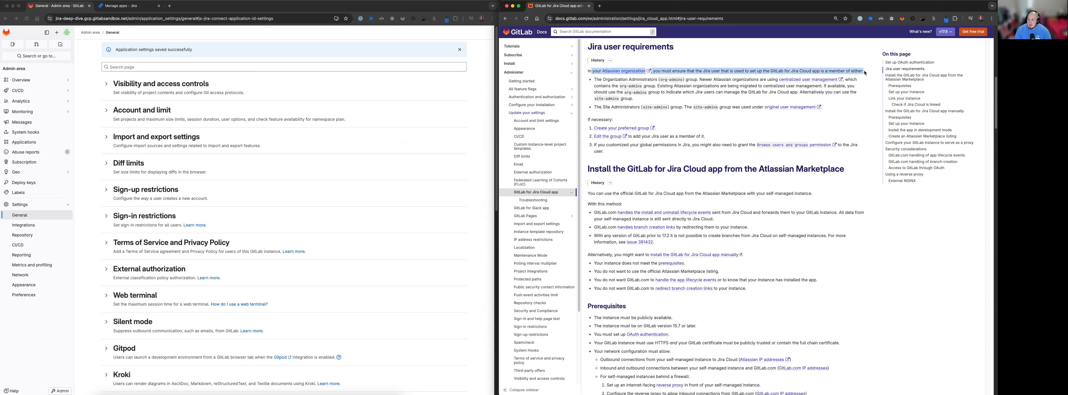
left_click_drag(661, 79, 684, 79)
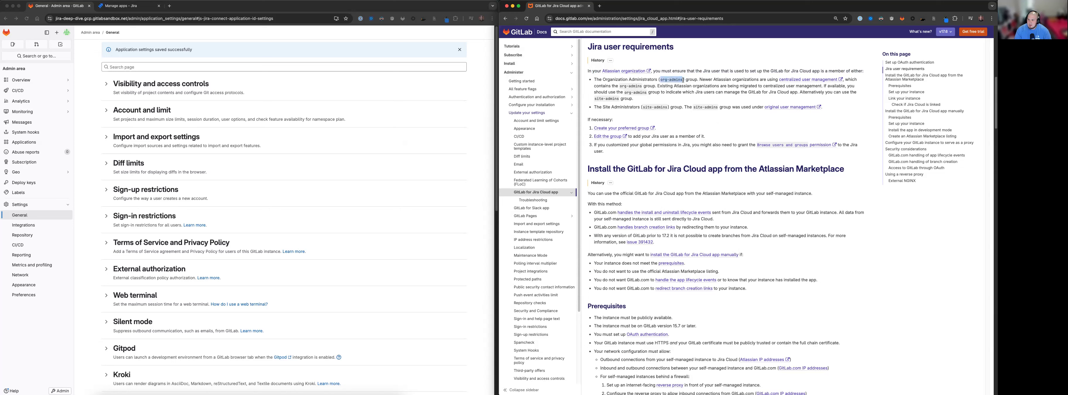
left_click_drag(643, 107, 667, 108)
- From Jira, open Atlassian user management and inspect the members of the site-admins group
left_click(124, 5)
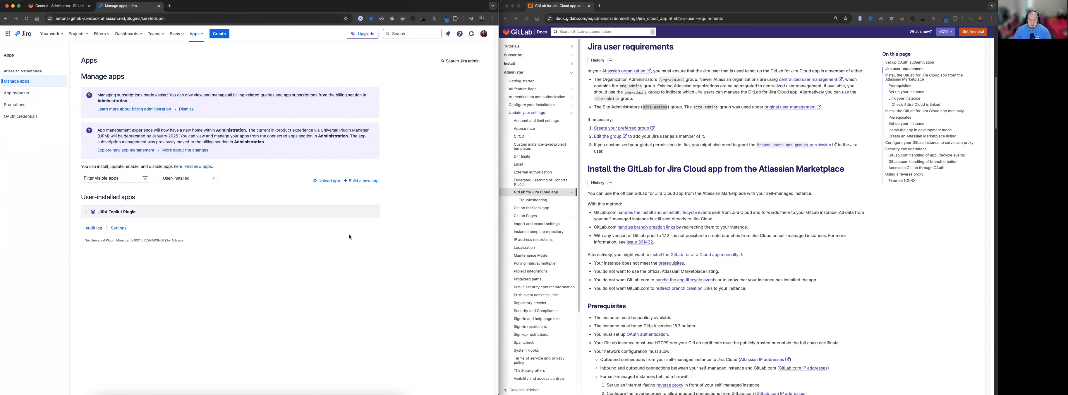
left_click(472, 34)
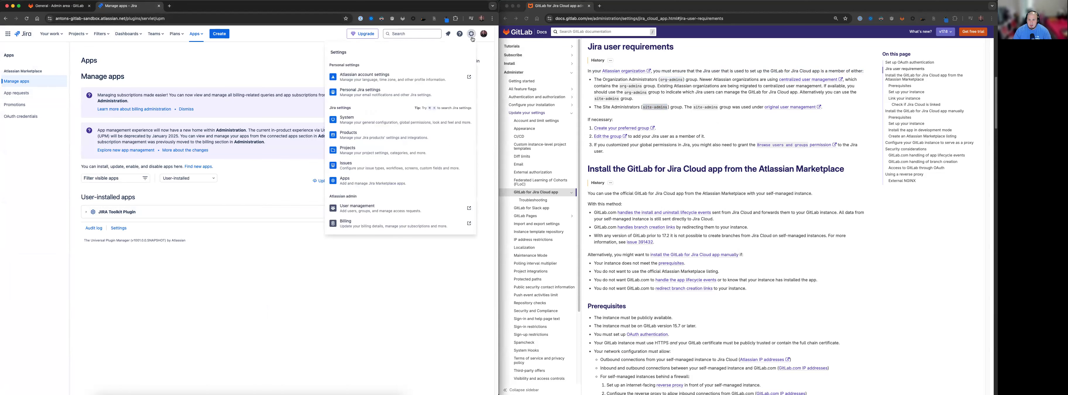
left_click(349, 207)
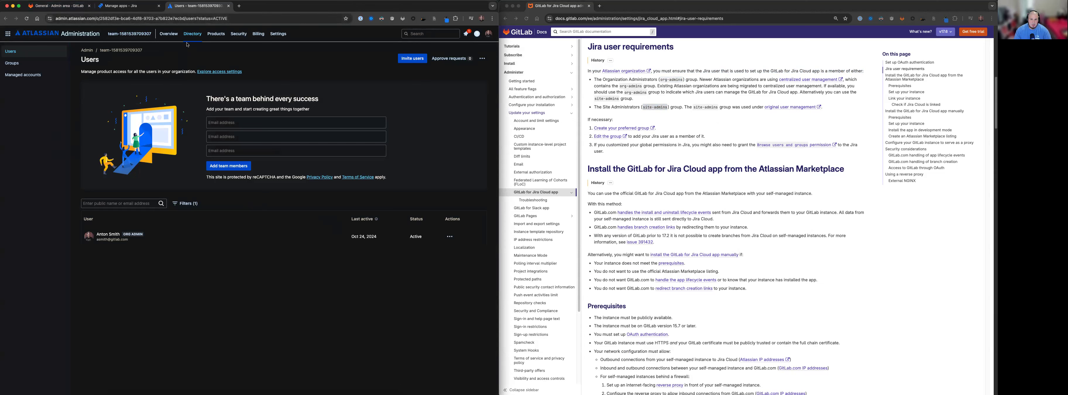
left_click(21, 65)
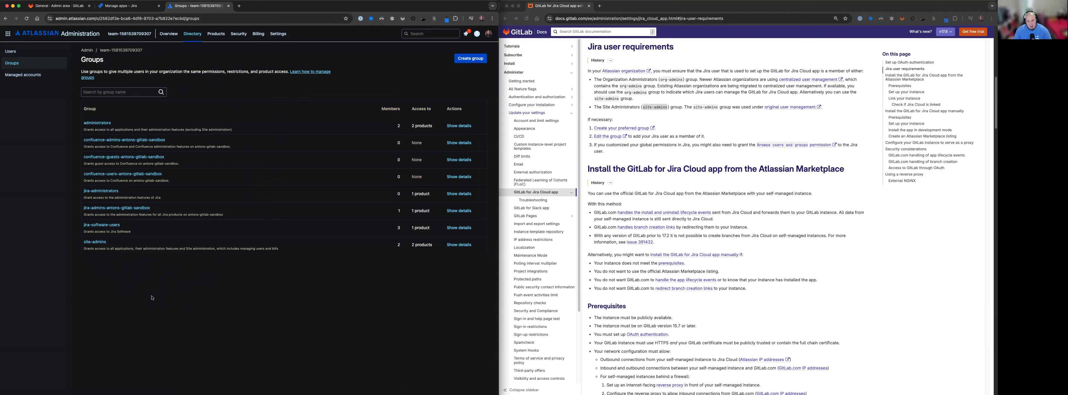
left_click(93, 242)
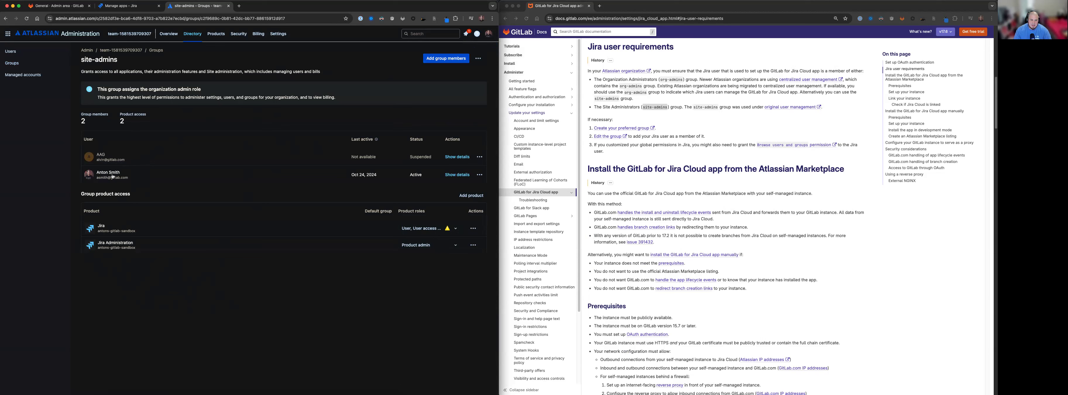
left_click_drag(81, 58, 132, 61)
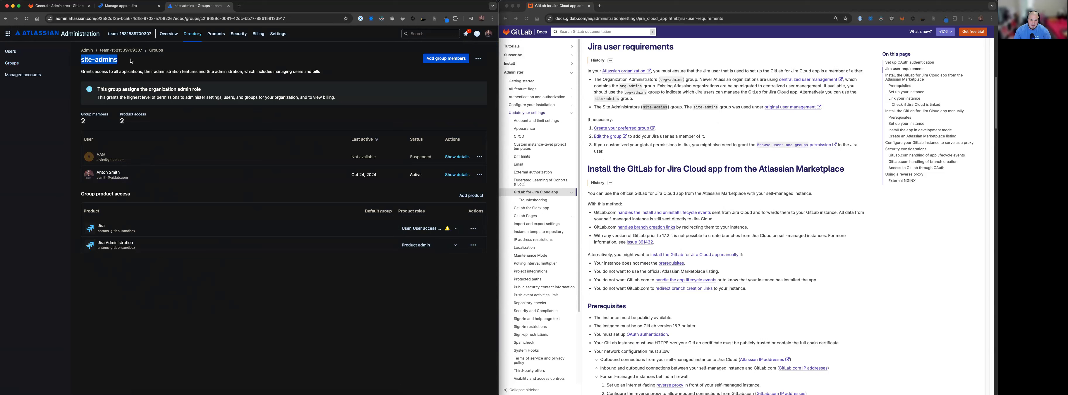
- Examine the org-admins requirement and the optional steps for group creation, membership, and the Browse users and groups permission in the documentation
left_click(683, 83)
left_click_drag(662, 80, 684, 82)
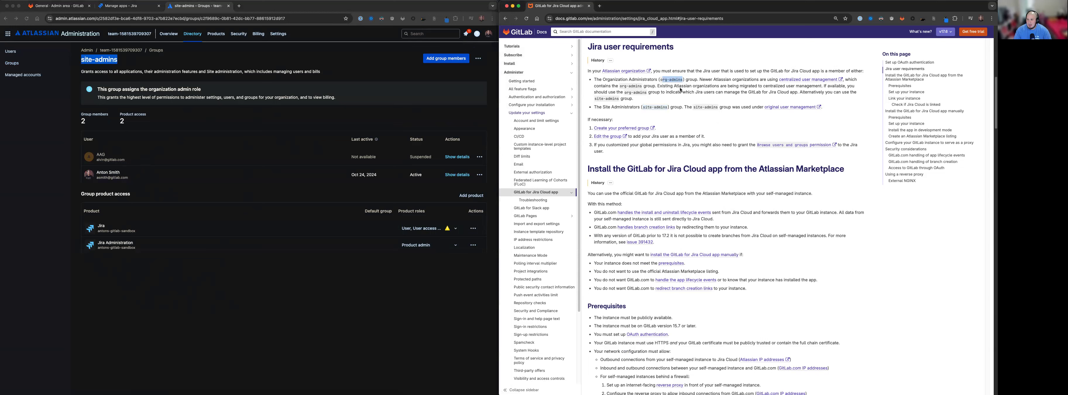
left_click_drag(587, 121, 633, 153)
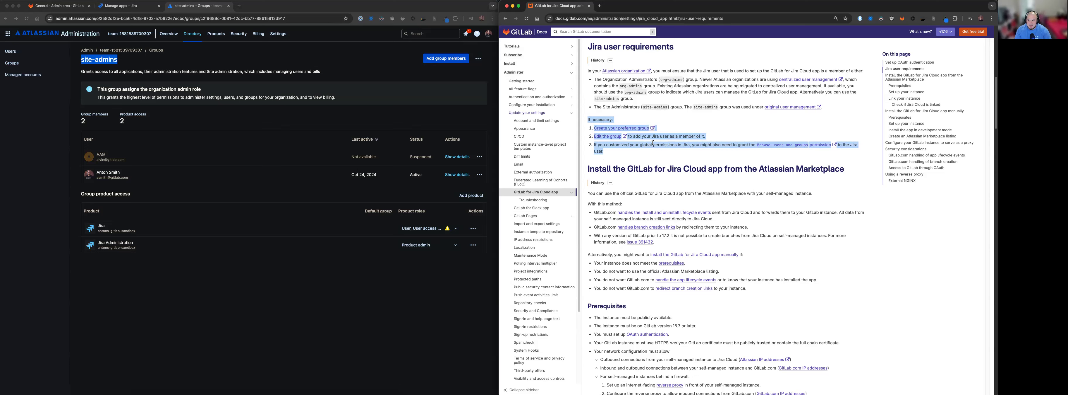
left_click(669, 146)
left_click_drag(621, 145, 692, 149)
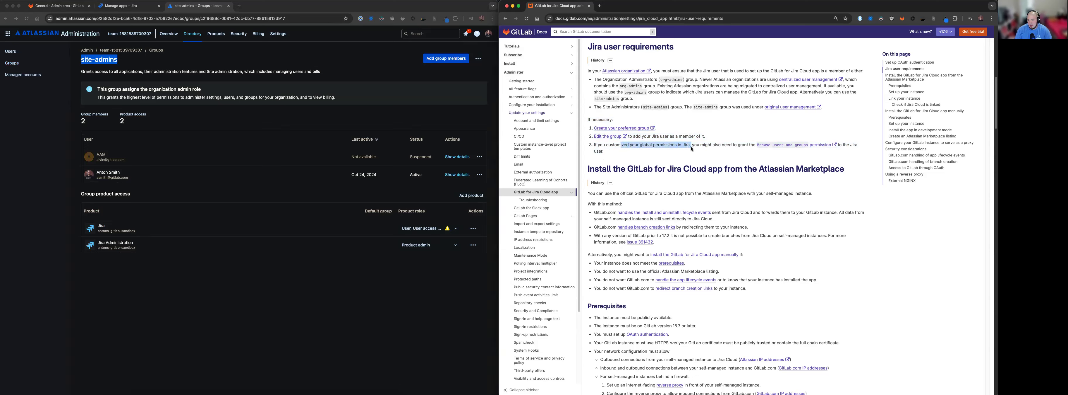
left_click(695, 149)
left_click_drag(756, 143, 833, 145)
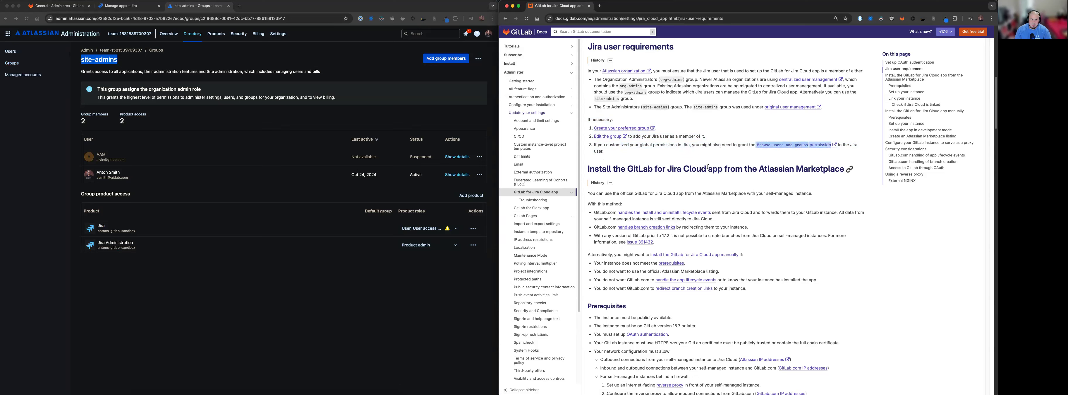
- Return to the manual installation prerequisites and review the requirement for the Jira user who installs the app
left_click(900, 117)
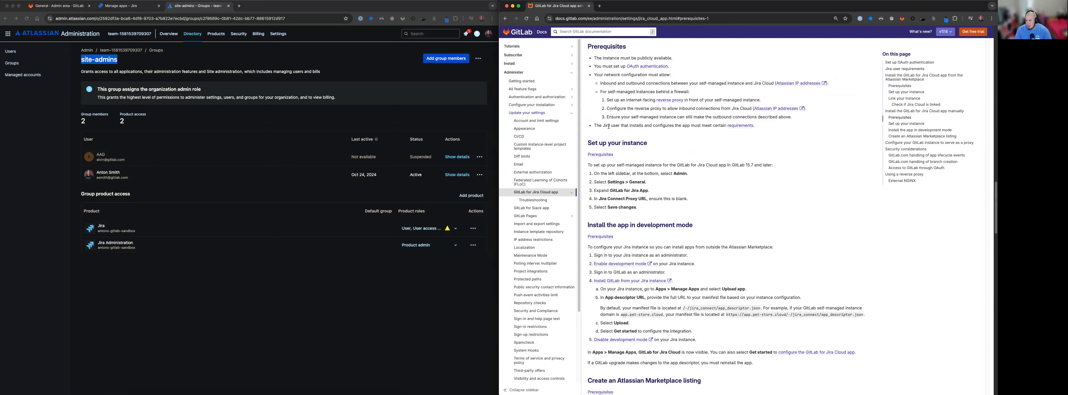
left_click_drag(609, 125, 704, 128)
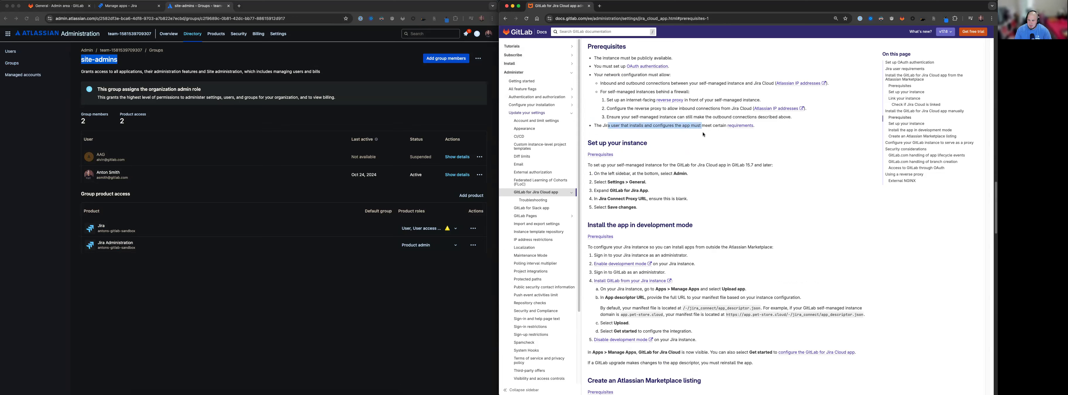
left_click(681, 140)
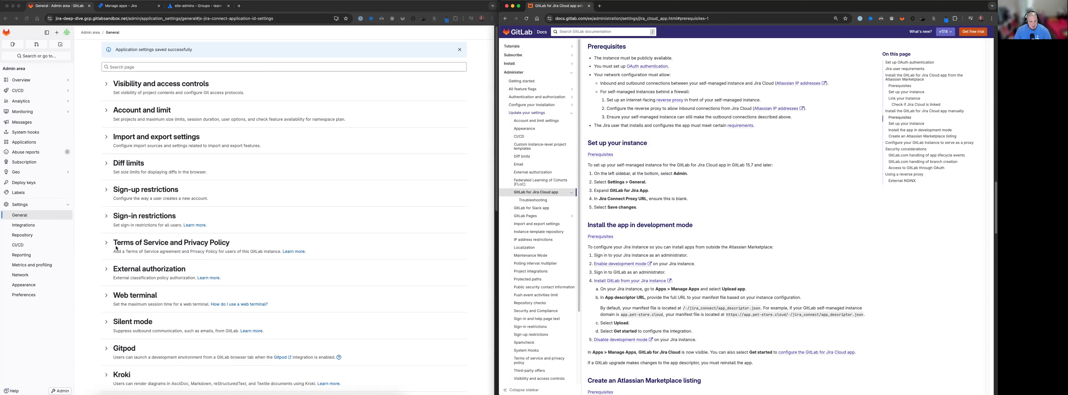
- In GitLab's general settings, expand GitLab for Jira App, leave the Jira Connect Proxy URL blank, and save the changes
scroll(251, 243, "down", 10)
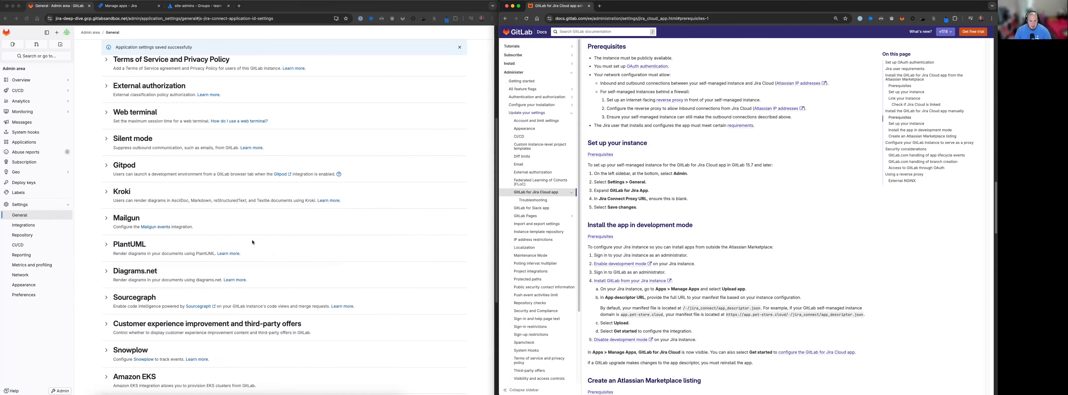
scroll(253, 241, "down", 1)
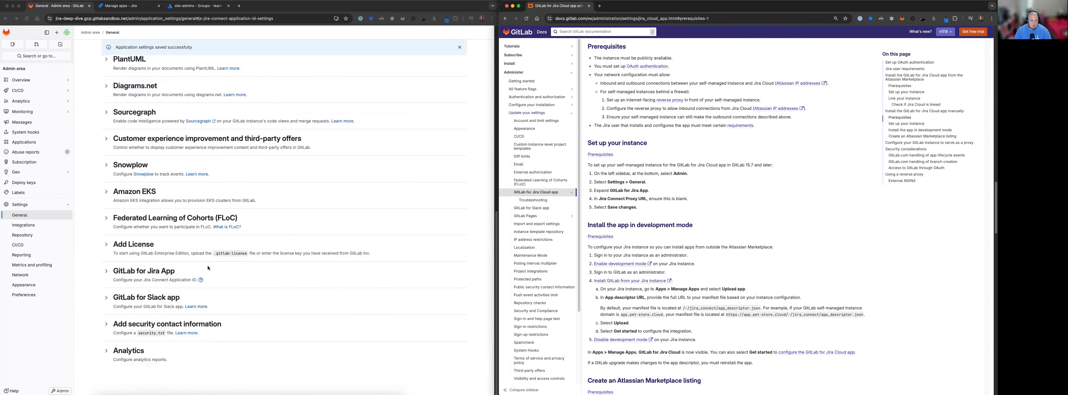
left_click(149, 271)
left_click(197, 271)
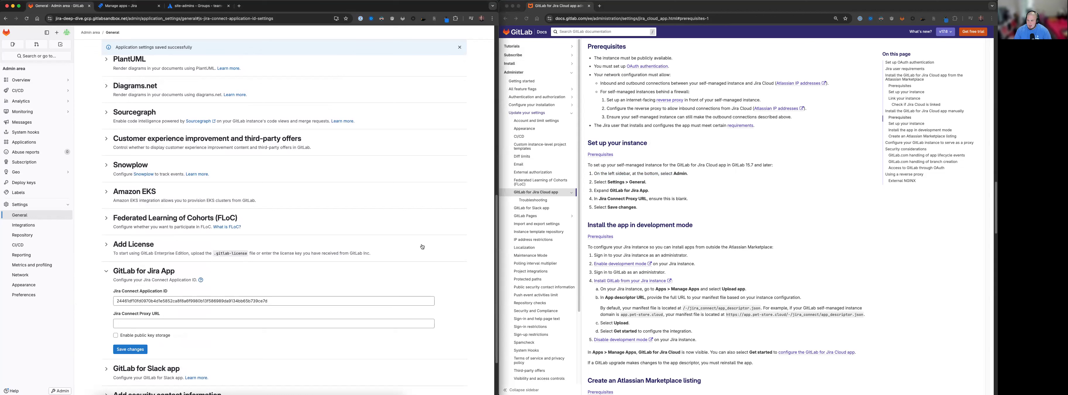
left_click(623, 200)
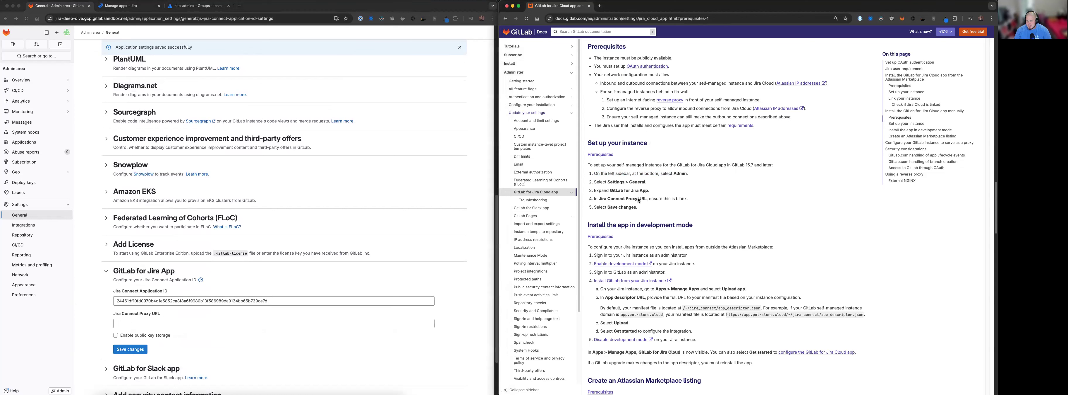
left_click(155, 322)
left_click(142, 321)
left_click(130, 348)
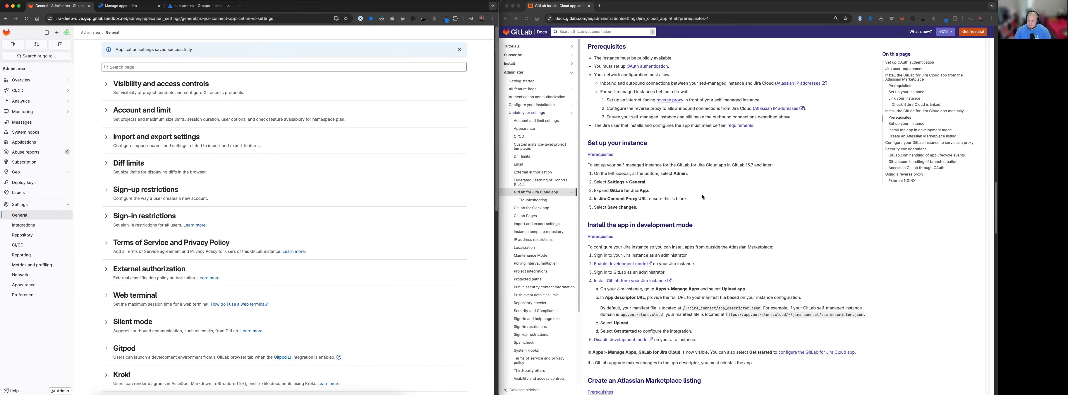
- Examine the introduction and first instruction for installing the app in development mode in the GitLab documentation
scroll(703, 196, "down", 3)
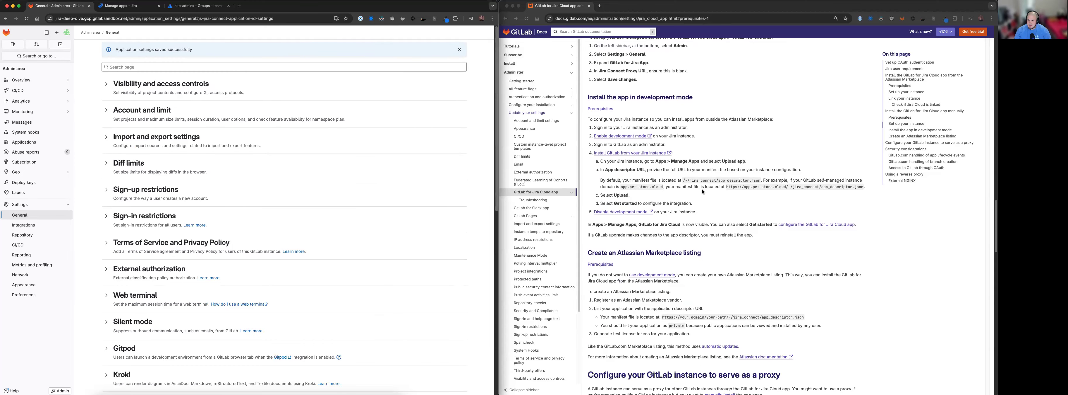
scroll(670, 143, "down", 1)
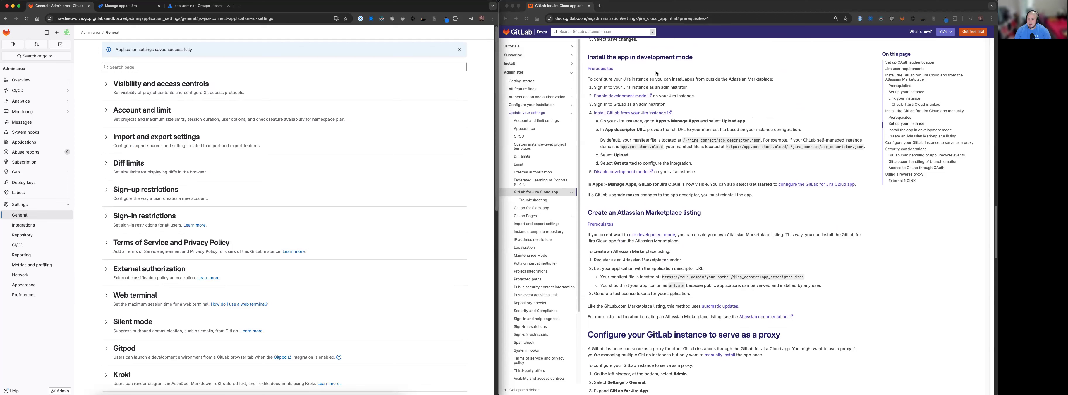
left_click(617, 82)
left_click_drag(594, 83, 771, 80)
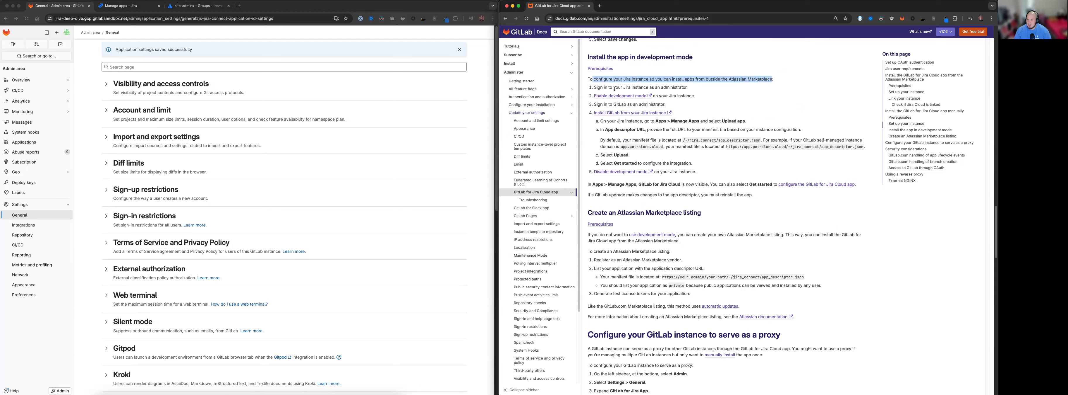
left_click_drag(596, 88, 682, 88)
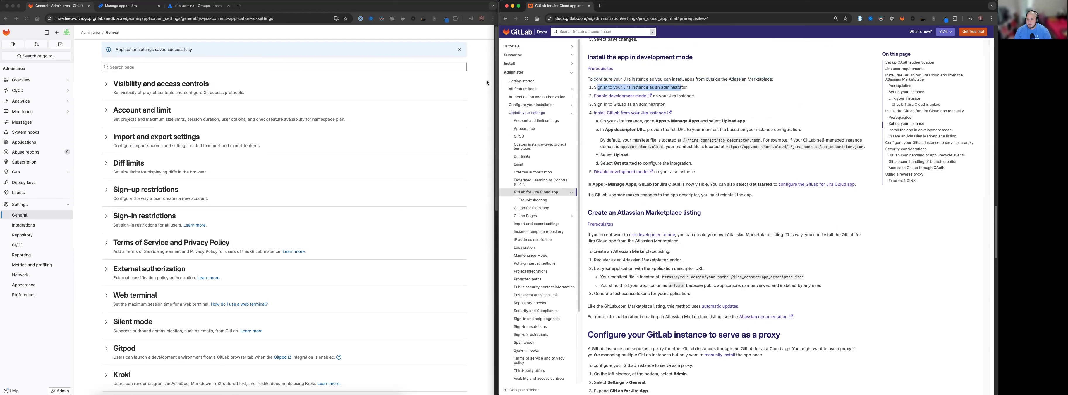
- Bring up Jira's Manage apps page and open the linked Enable development mode guide in a separate tab
left_click(126, 6)
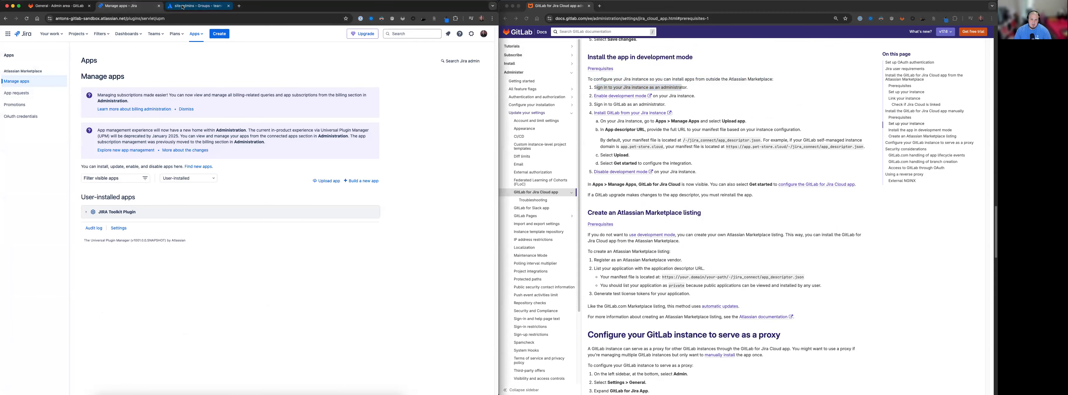
left_click(711, 100)
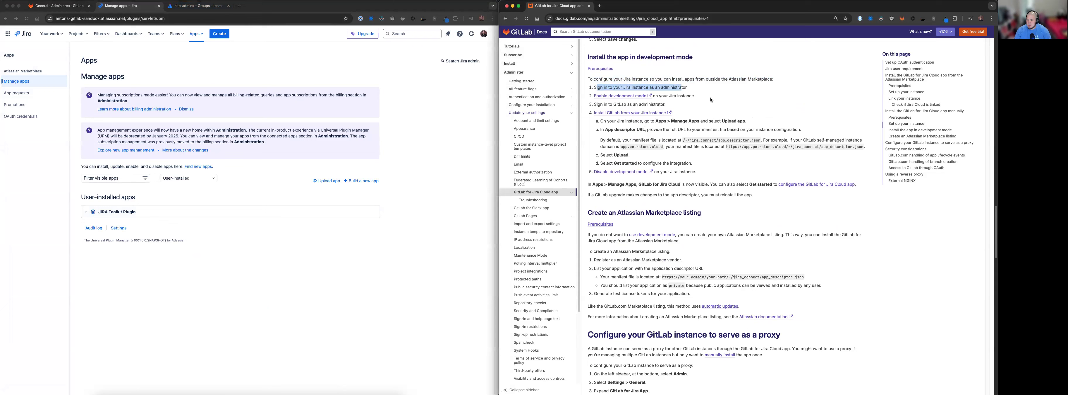
right_click(642, 95)
left_click(656, 101)
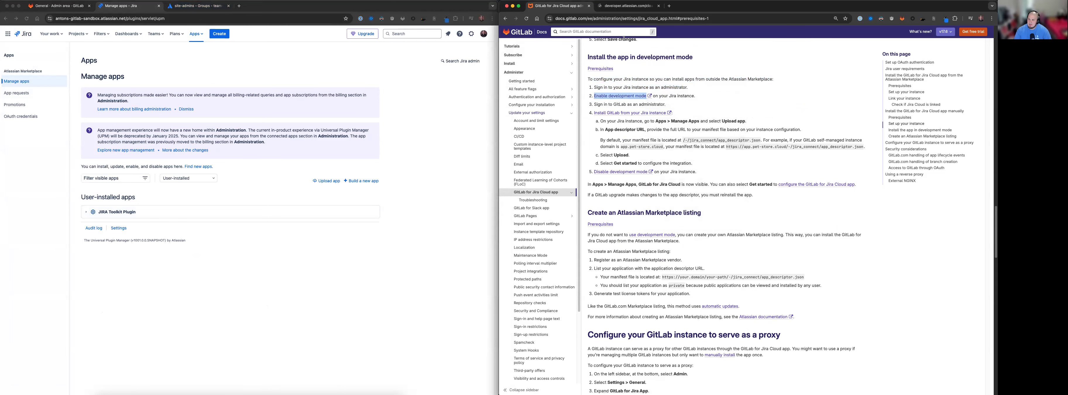
left_click(637, 7)
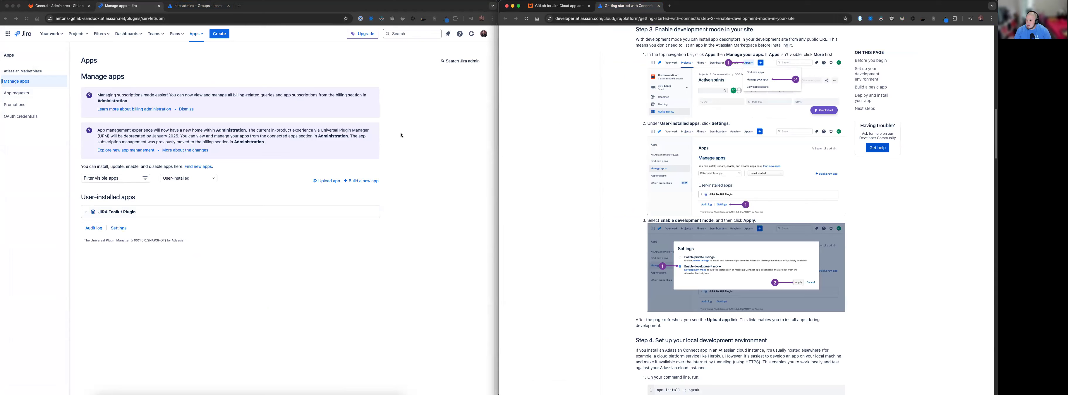
- Check the Enable development mode option in the settings for Jira's user-installed apps, and close them without applying changes
left_click(199, 37)
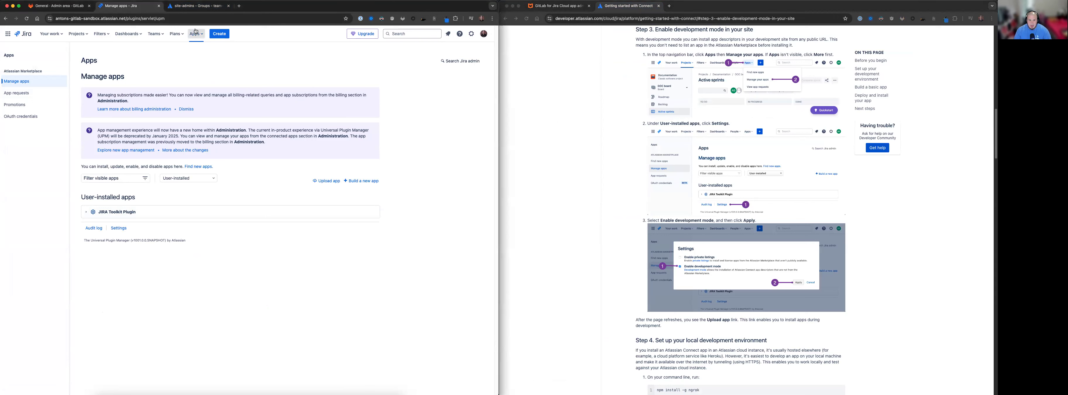
left_click(219, 122)
left_click(118, 228)
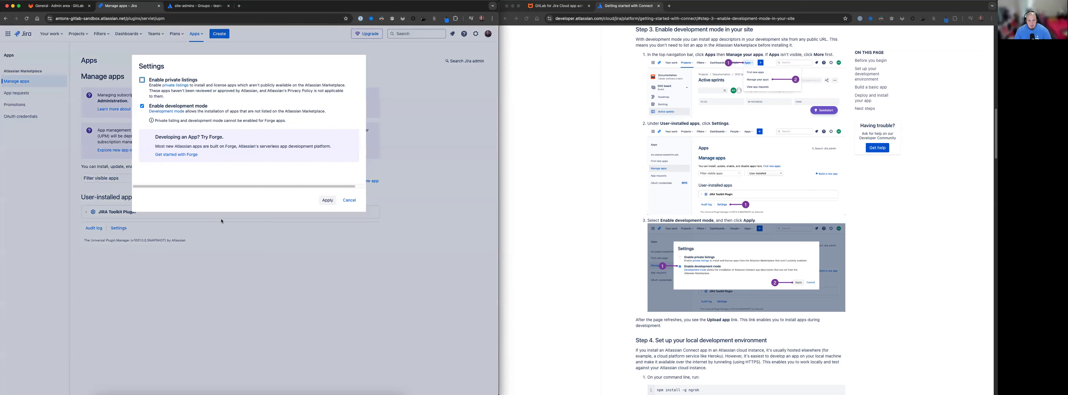
left_click(150, 107)
left_click(352, 201)
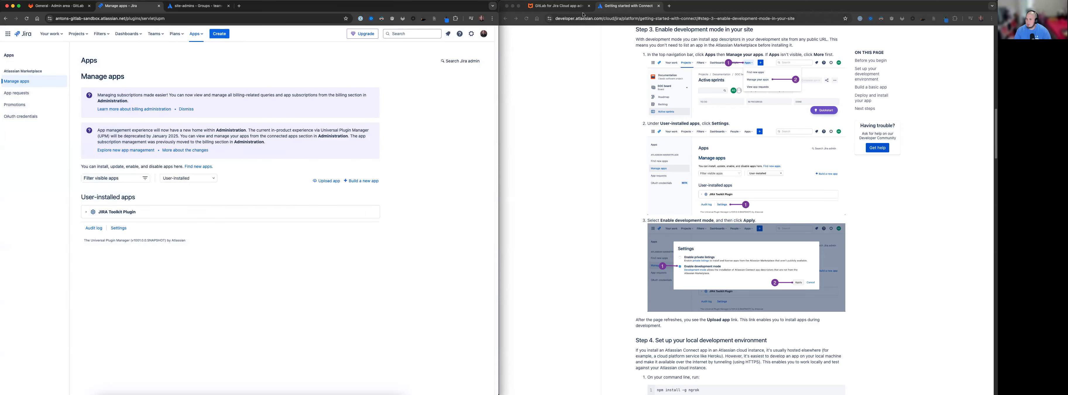
- Return to the GitLab for Jira Cloud app documentation and review the instructions that follow enabling development mode
left_click(557, 6)
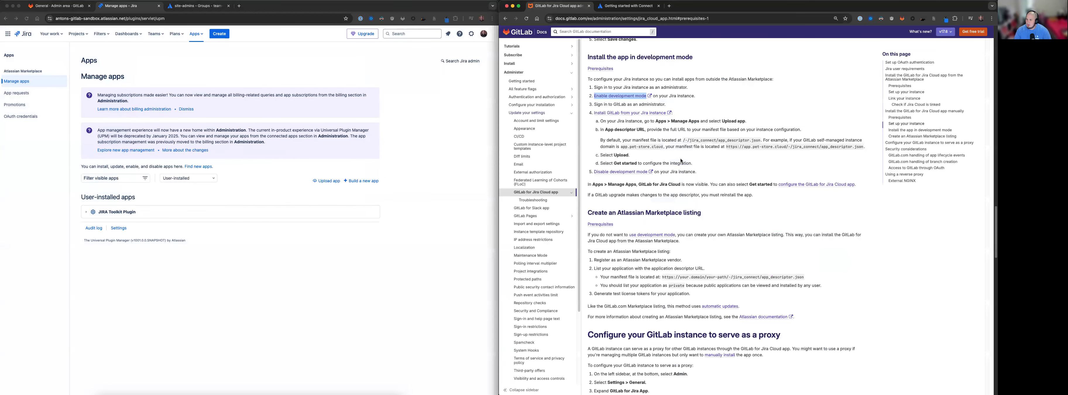
left_click_drag(604, 104, 669, 105)
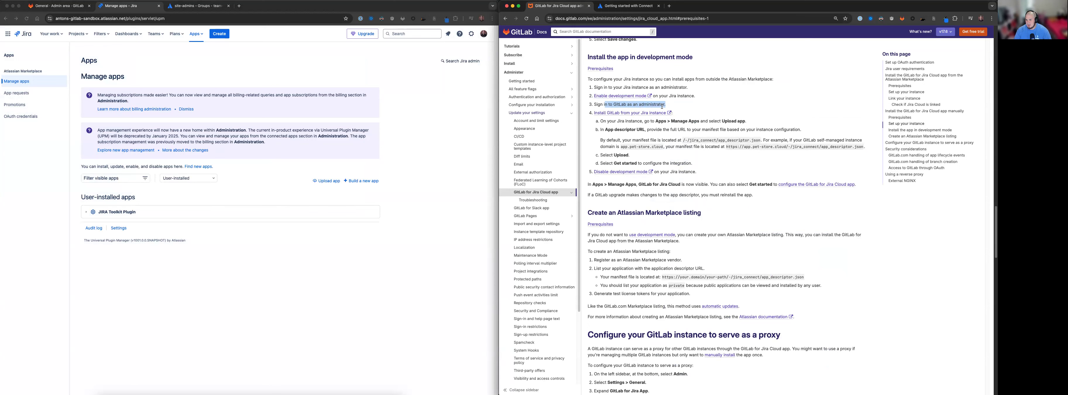
left_click(591, 115)
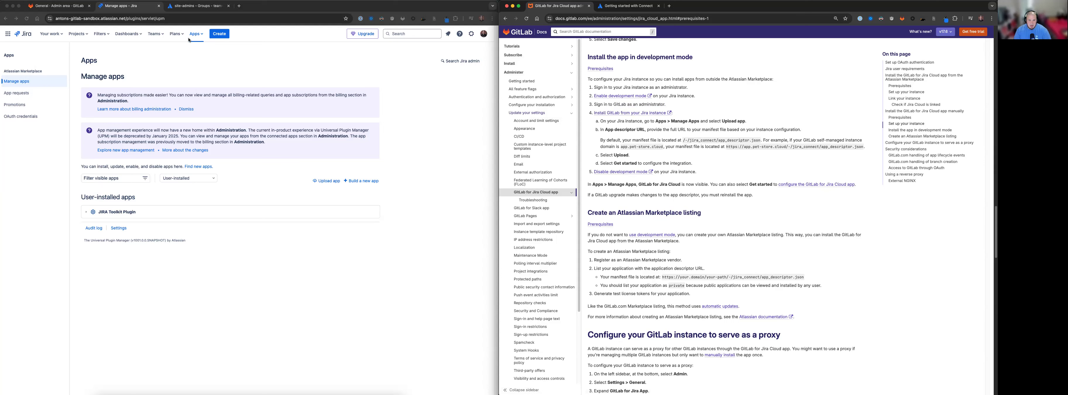
- Open Jira's form for uploading an app and copy the manifest path /-/jira_connect/app_descriptor.json from the GitLab documentation
left_click(327, 180)
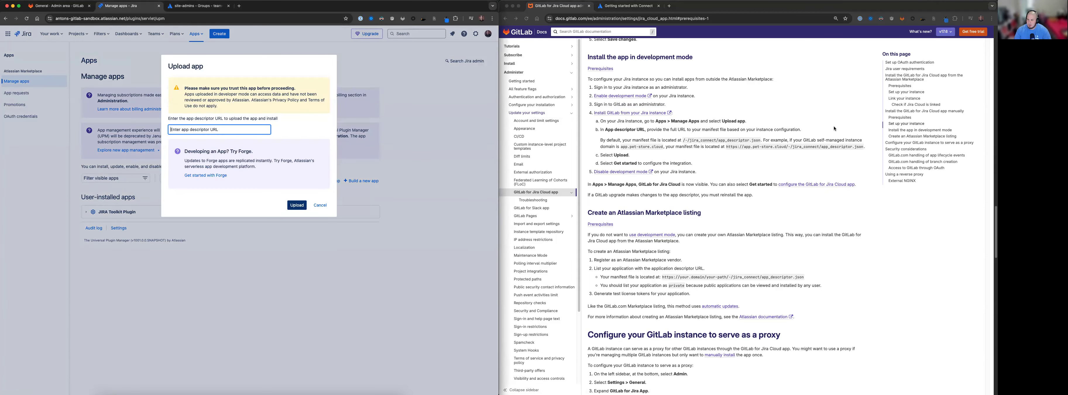
left_click(697, 139)
left_click_drag(683, 140, 759, 142)
key("super+c")
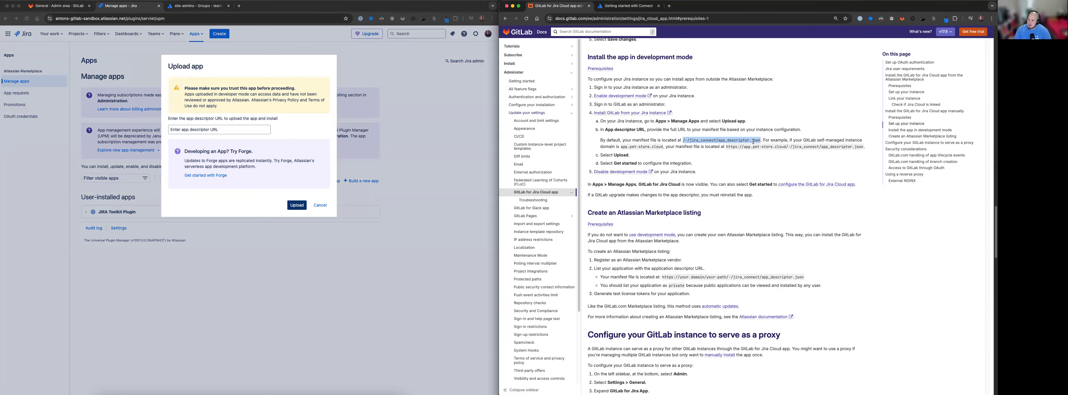
- Load the app descriptor on the GitLab instance by replacing its admin page's URL path with /-/jira_connect/app_descriptor.json
left_click(73, 6)
left_click(138, 19)
left_click(146, 18)
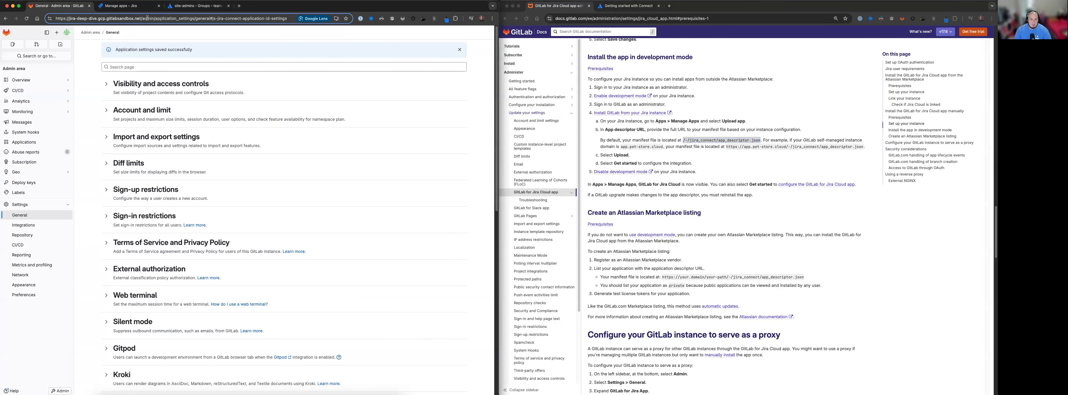
left_click_drag(143, 18, 328, 20)
key("super+v")
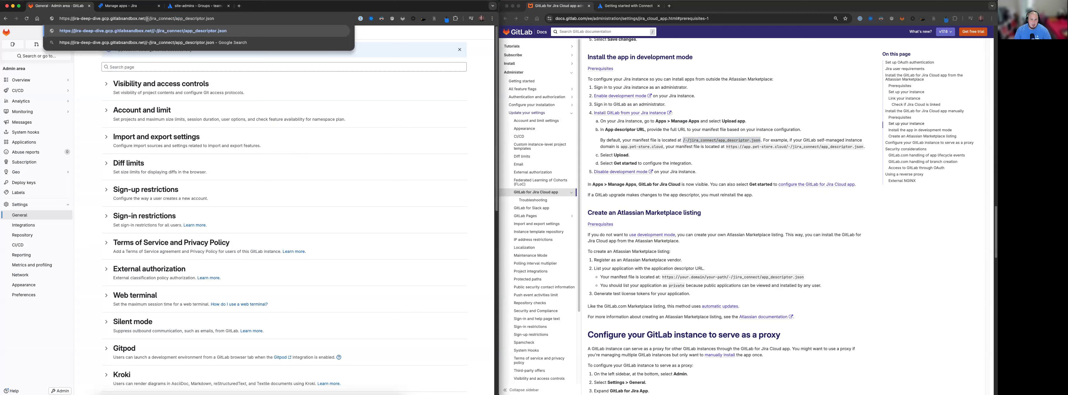
key("BackSpace")
key("Return")
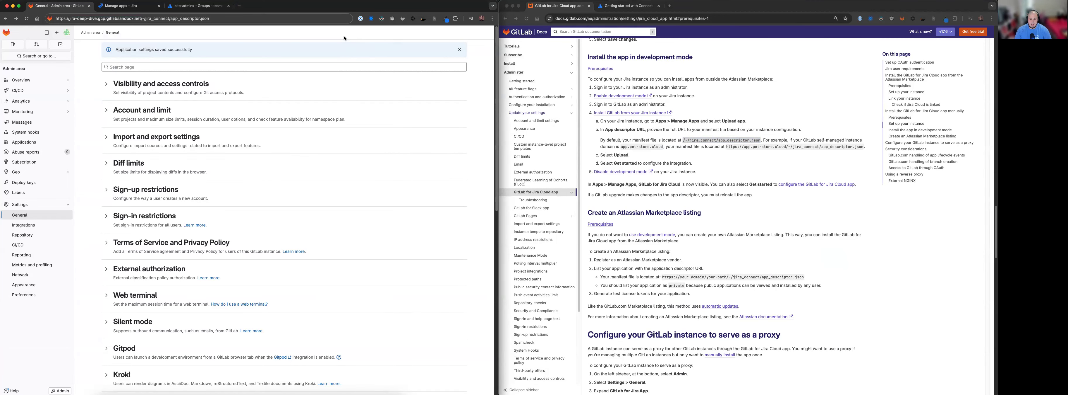
- Copy the full app descriptor URL, check the JSON manifest it serves, and return to GitLab's general admin settings
left_click(224, 19)
key("super+c")
key("Return")
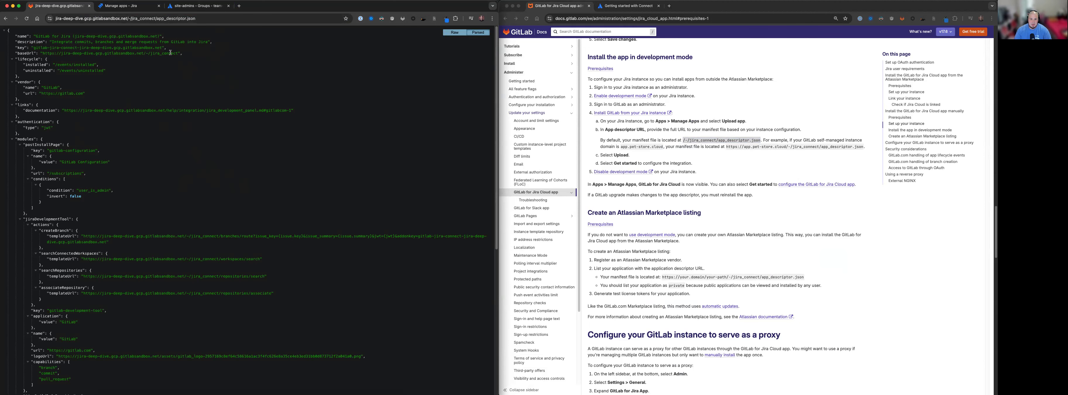
key("super+bracketleft")
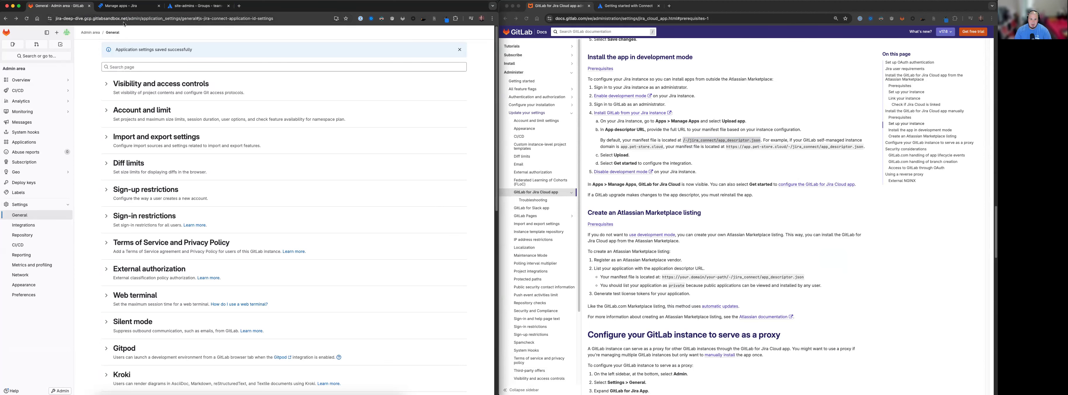
- Install the GitLab for Jira app in Jira by uploading it from the copied app descriptor URL
left_click(129, 6)
key("super+v")
left_click(297, 205)
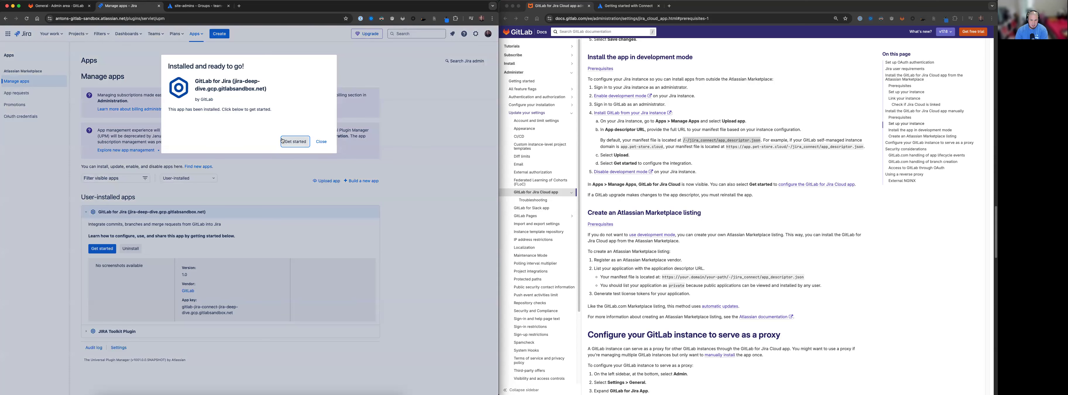
- Start the GitLab for Jira configuration, sign in to GitLab, and authorize the GitLab for Jira Cloud app
left_click(295, 142)
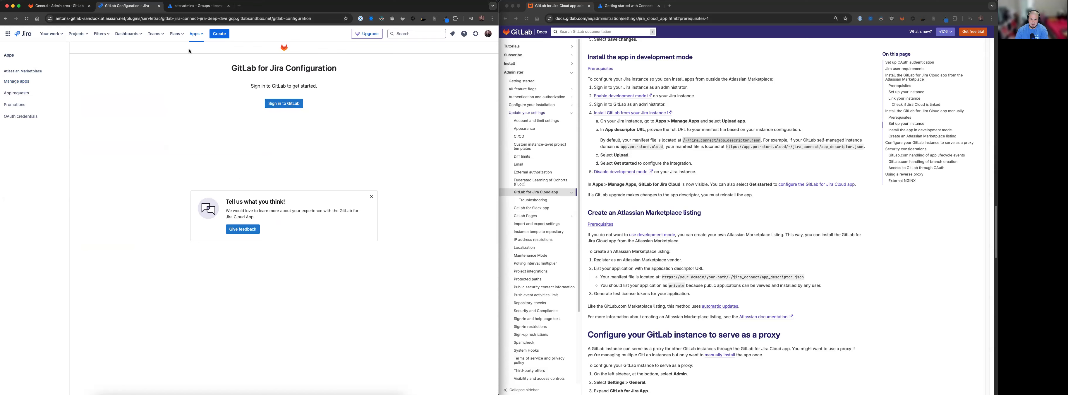
left_click(286, 103)
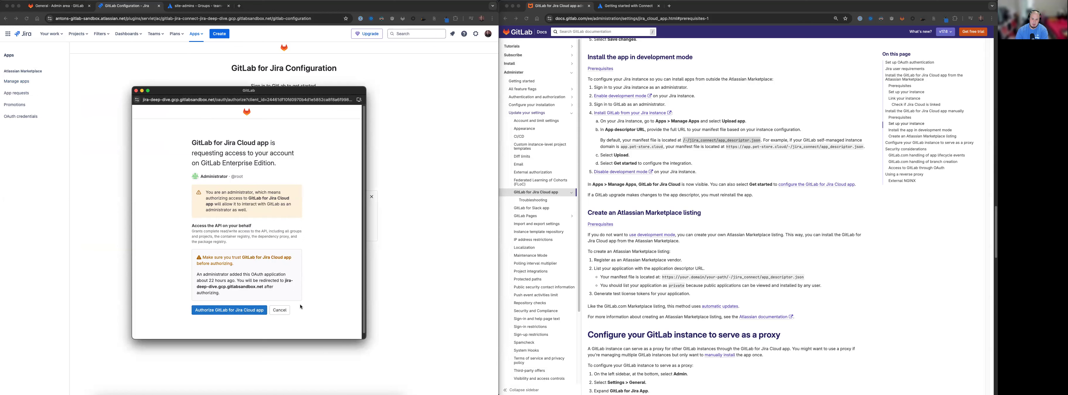
left_click(210, 313)
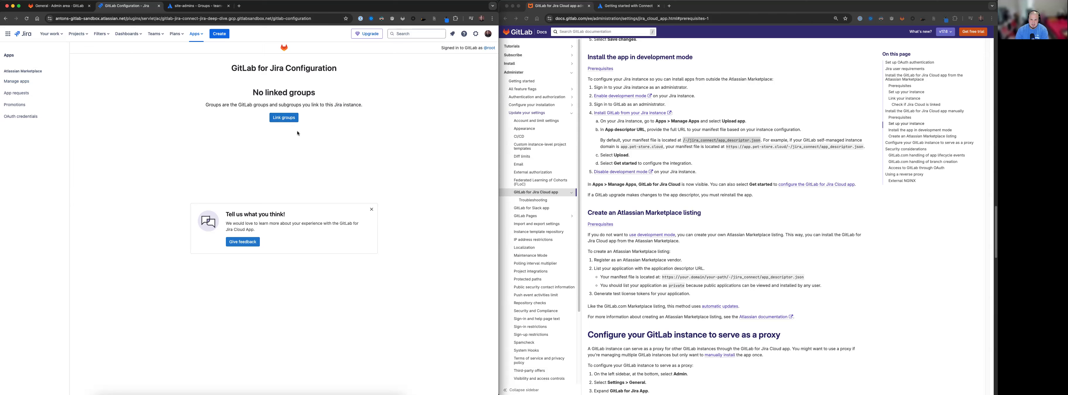
- Link the jira-deep-dive GitLab group to the Jira instance
left_click(286, 118)
left_click(286, 119)
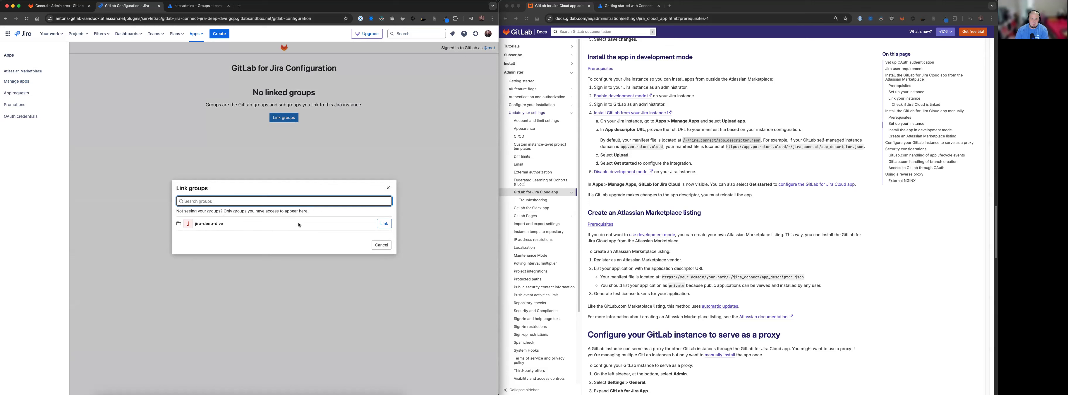
left_click(383, 224)
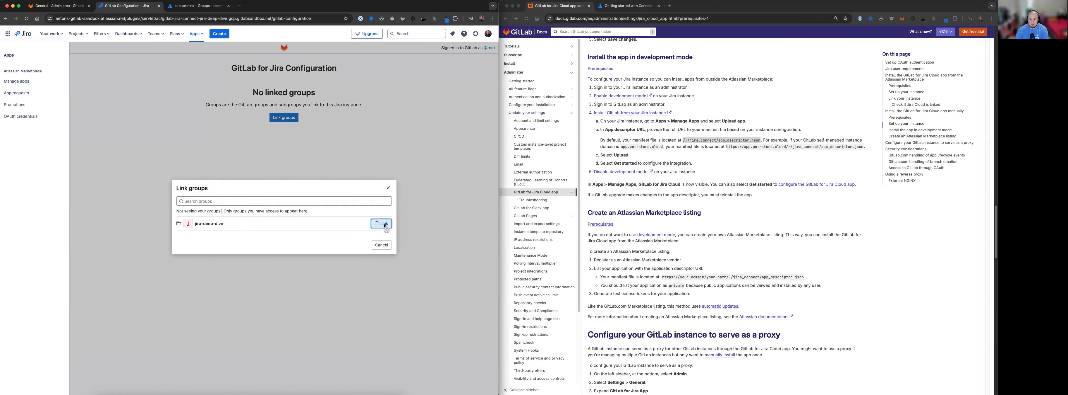